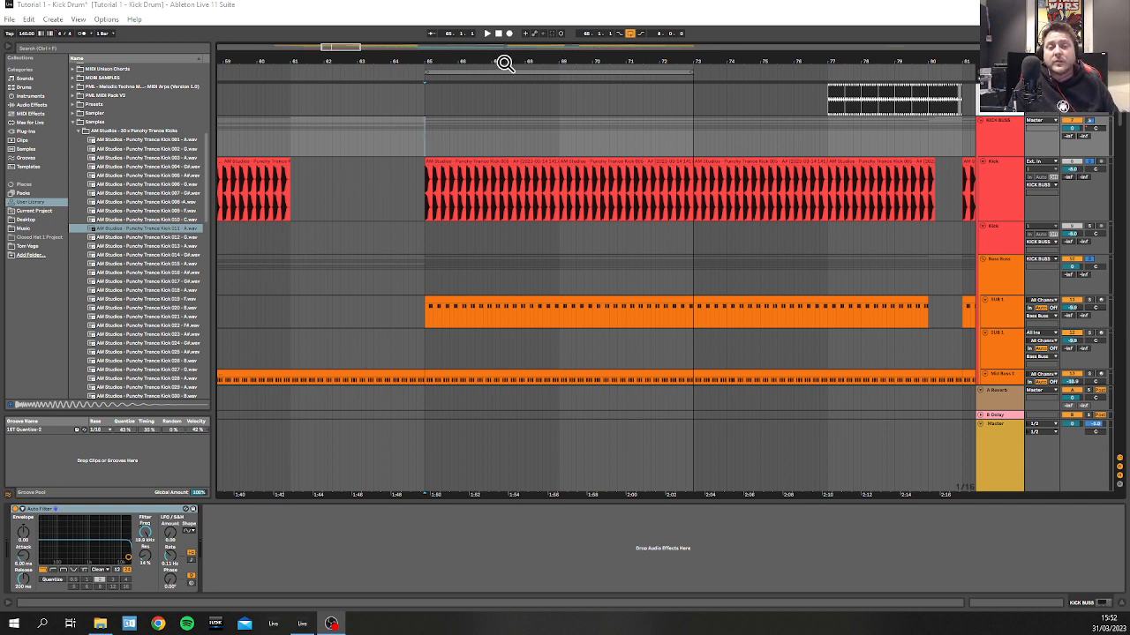
# Step: Examine the kick waveform against the sub and mid bass notes at bar 65, marking the half beat from 65.1.3 to 65.2.1
pyautogui.moveTo(485, 53); pyautogui.dragTo(485, 80)
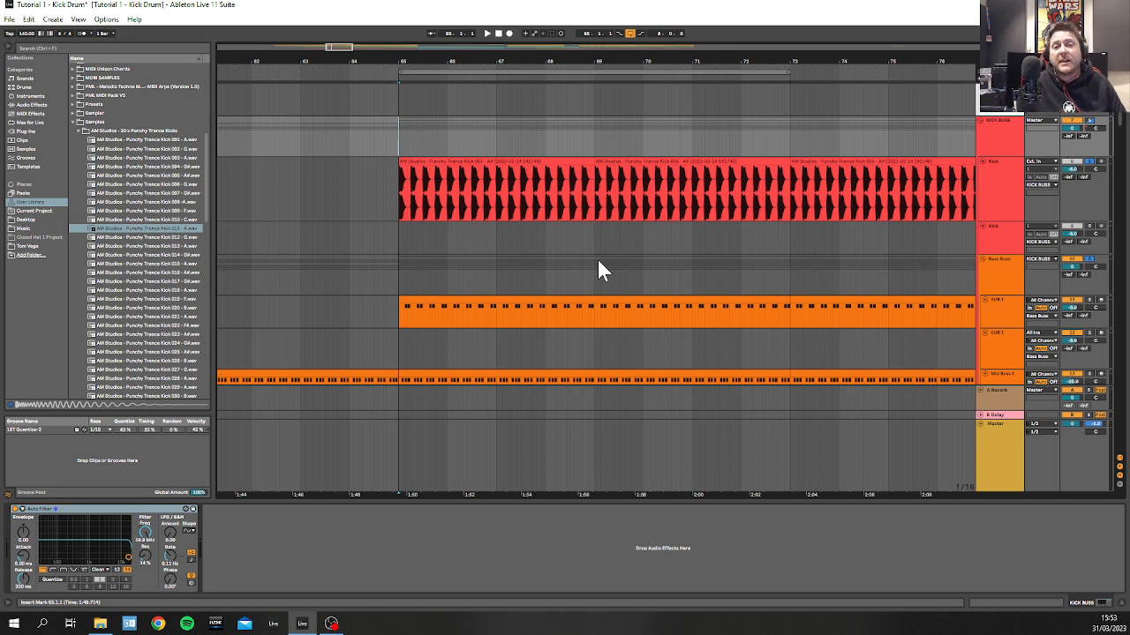
pyautogui.scroll(10, 404, 248)
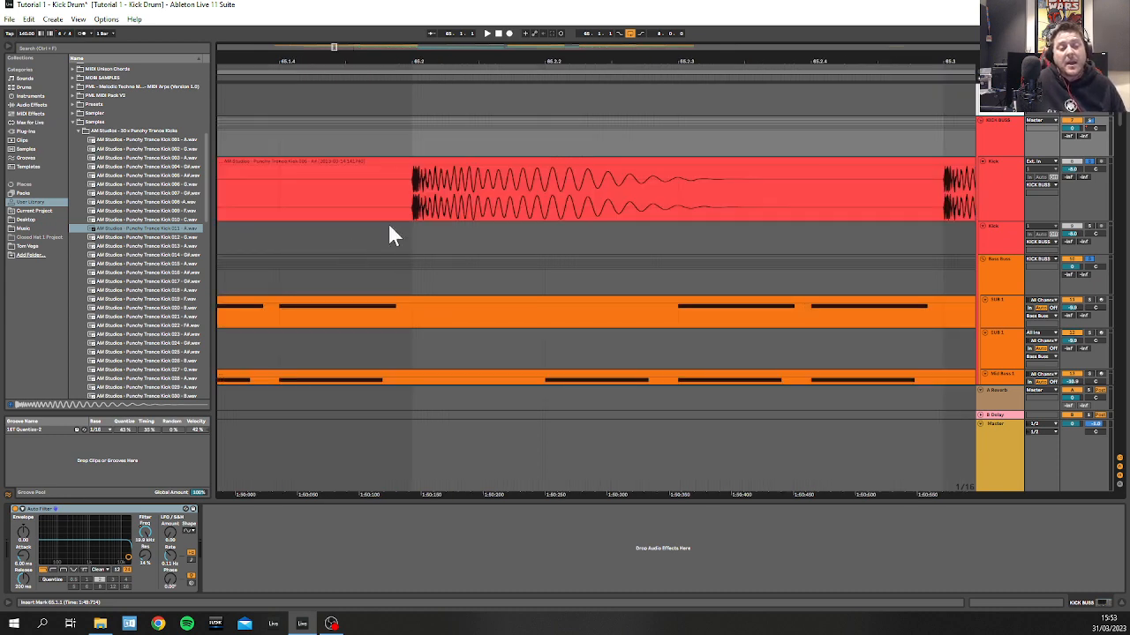
pyautogui.moveTo(340, 55); pyautogui.dragTo(746, 39)
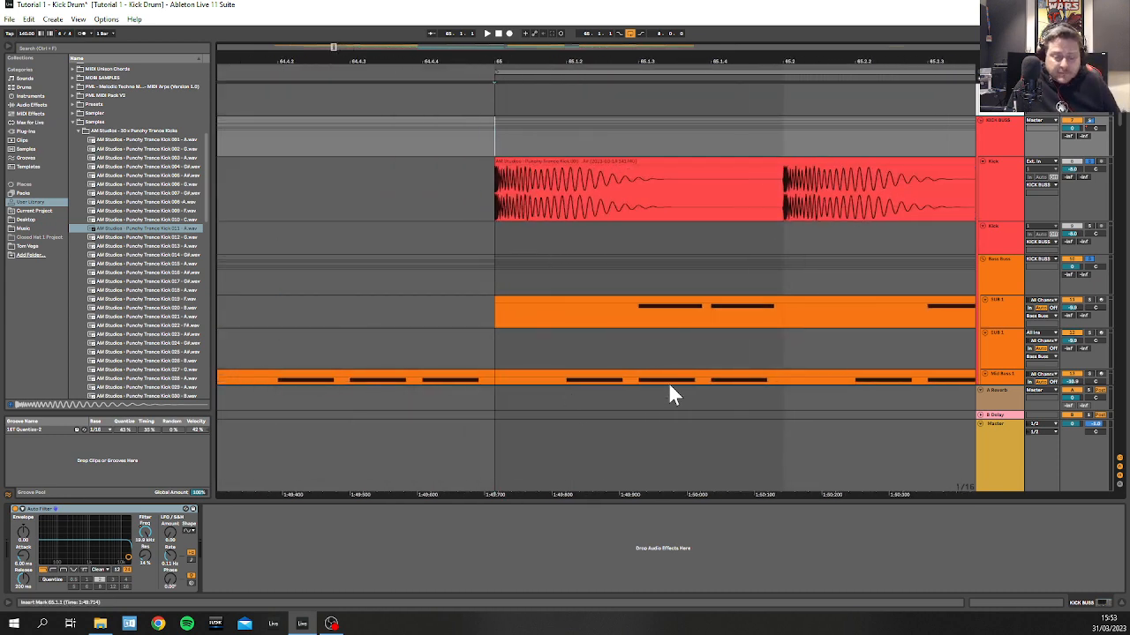
pyautogui.moveTo(699, 278); pyautogui.dragTo(809, 273)
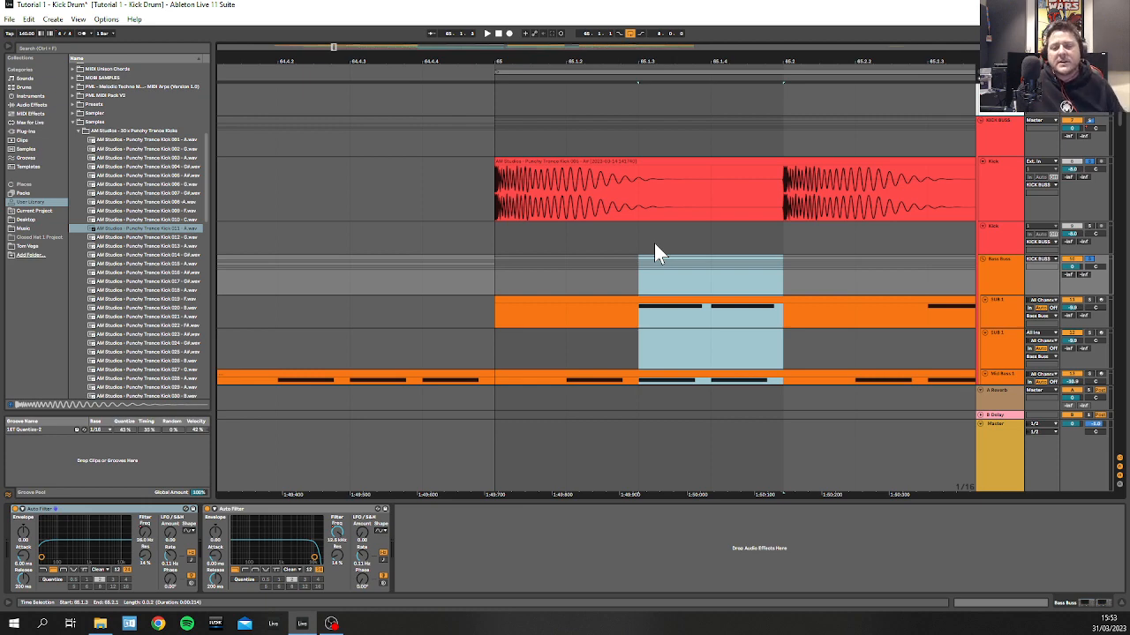
pyautogui.moveTo(604, 63); pyautogui.dragTo(516, 53)
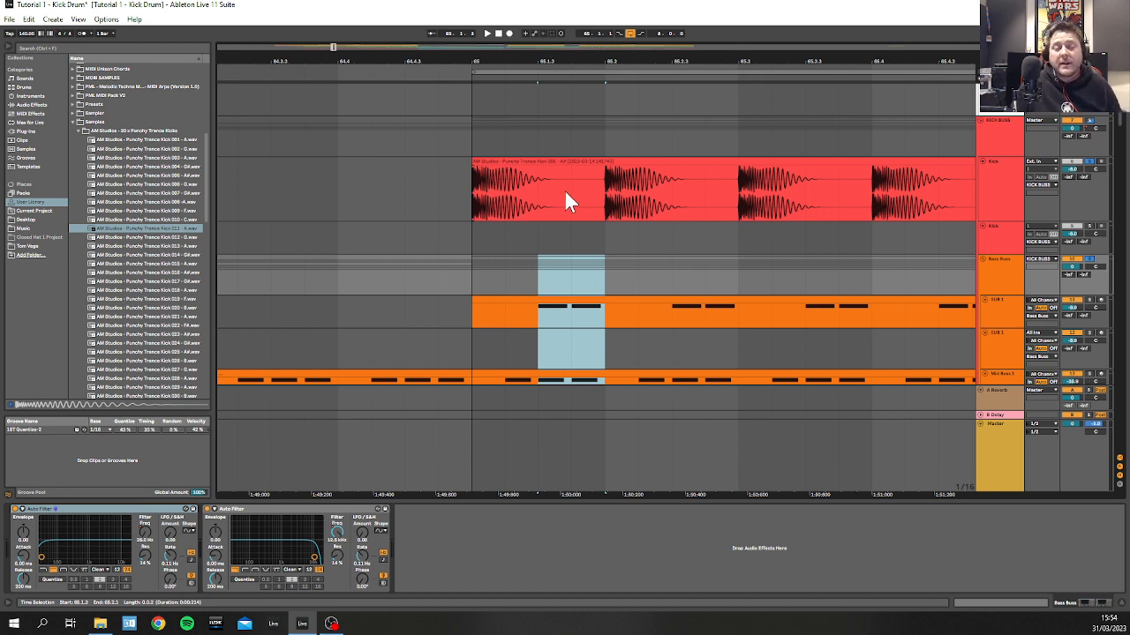
pyautogui.moveTo(540, 49); pyautogui.dragTo(542, 57)
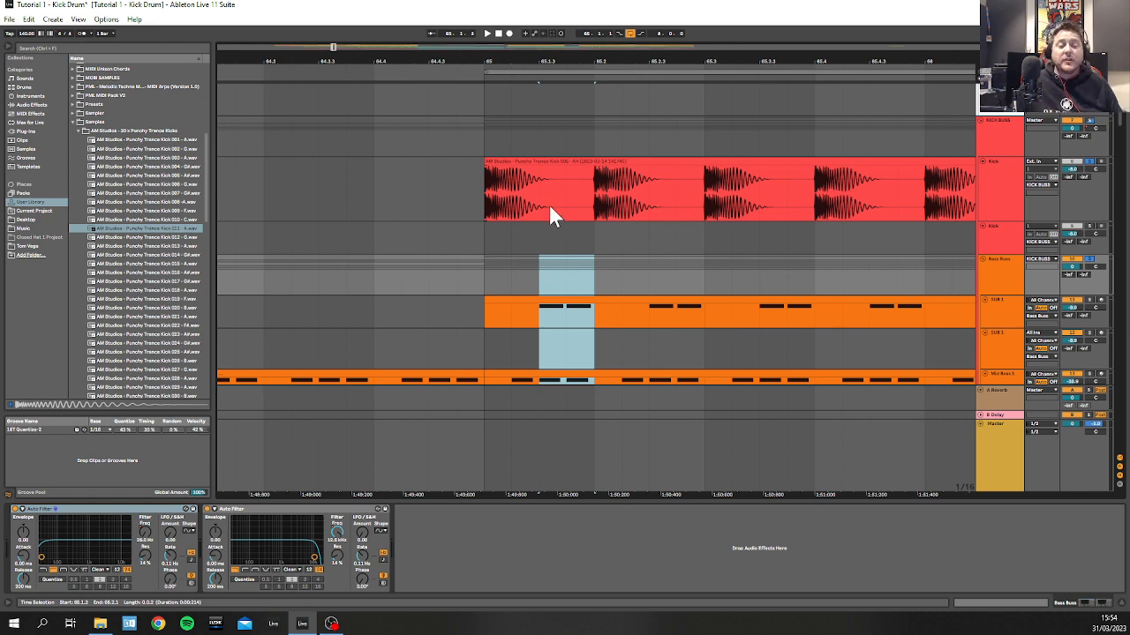
pyautogui.press('z')
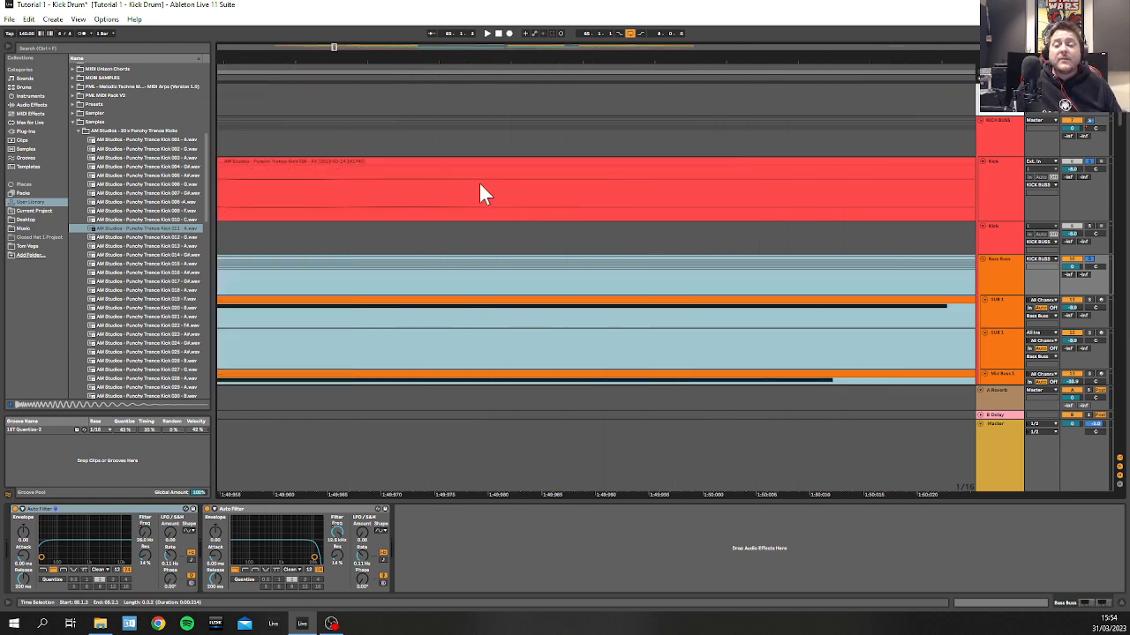
pyautogui.press('x')
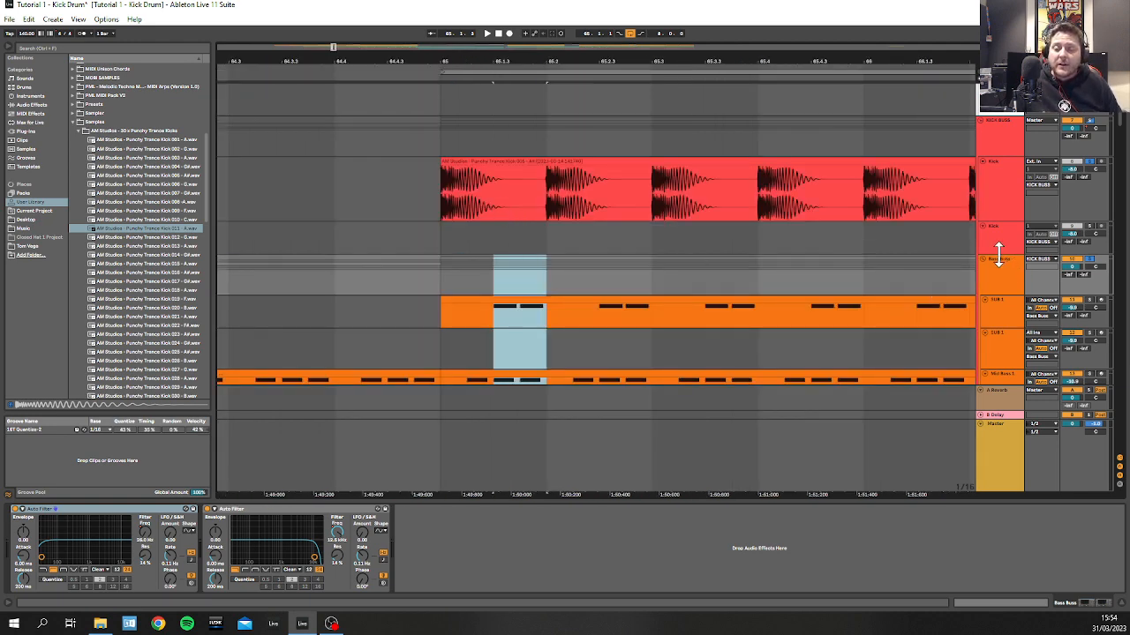
# Step: Make the empty second Kick track's lane taller and widen the sample browser slightly
pyautogui.moveTo(1002, 255); pyautogui.dragTo(998, 346)
pyautogui.click(994, 205)
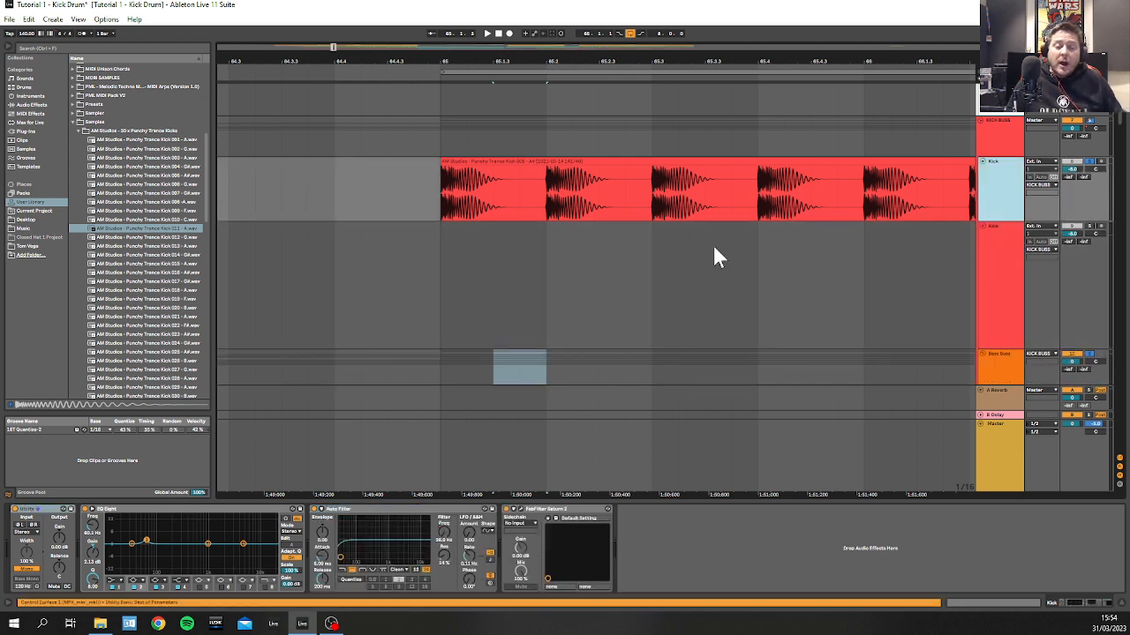
pyautogui.click(494, 245)
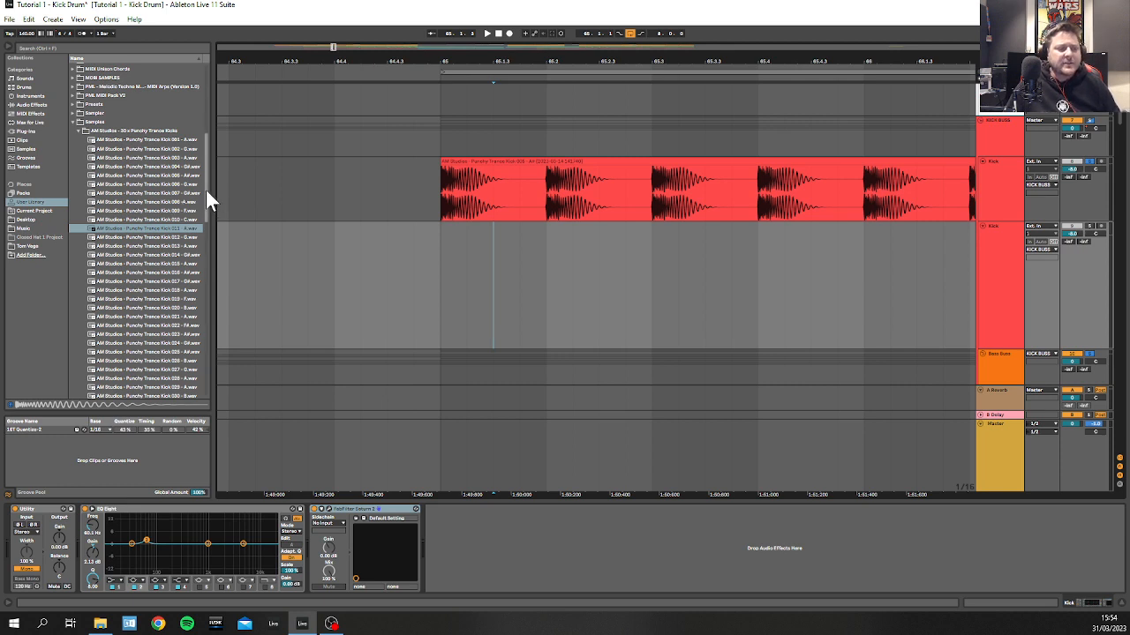
pyautogui.moveTo(212, 188); pyautogui.dragTo(231, 192)
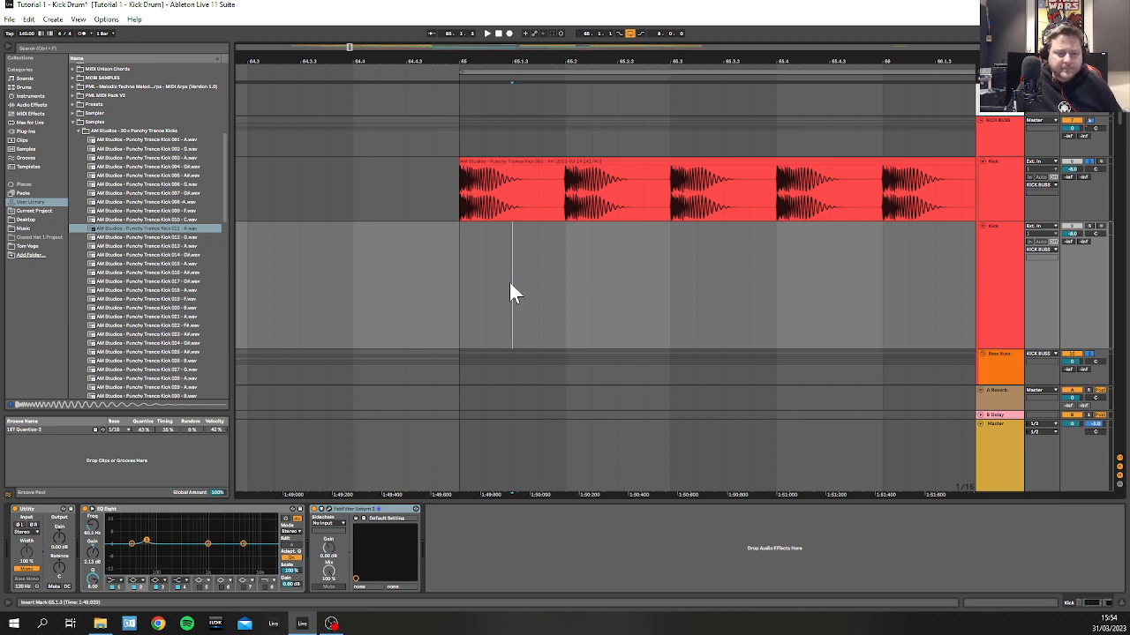
# Step: Turn off solo on the first Kick track and listen to the arrangement from bar 65
pyautogui.click(461, 181)
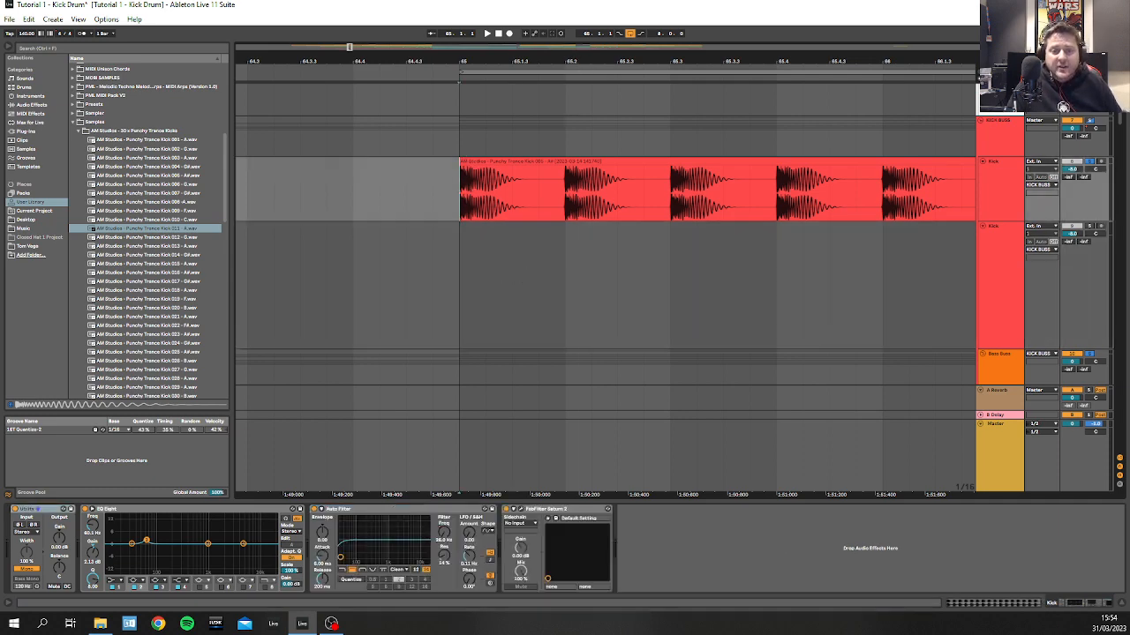
pyautogui.moveTo(459, 61); pyautogui.dragTo(484, 26)
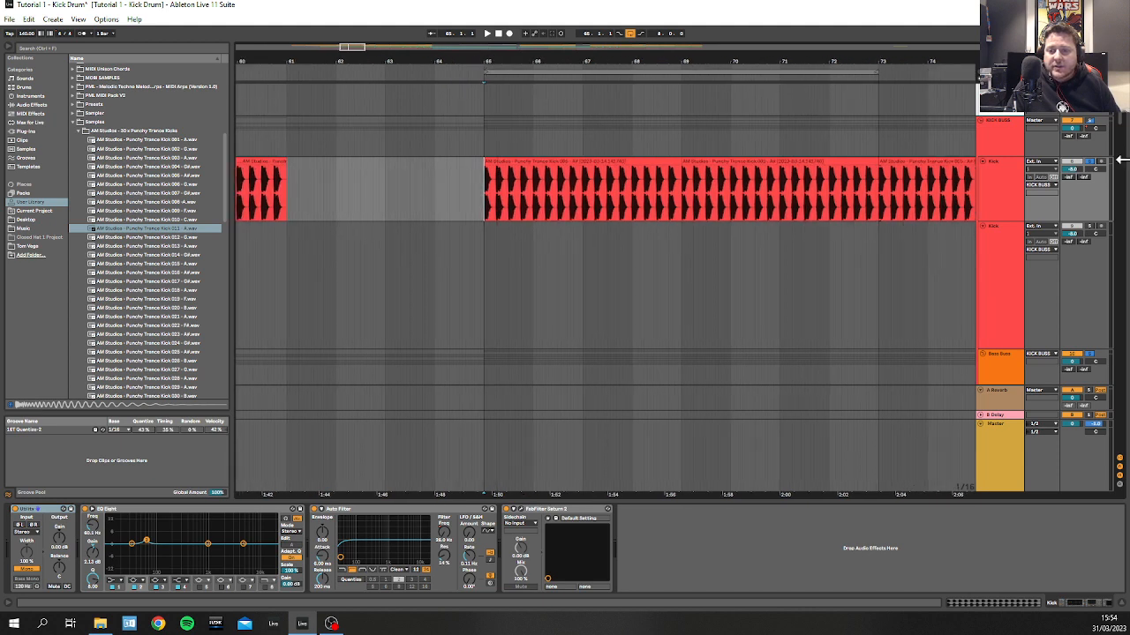
pyautogui.click(1089, 162)
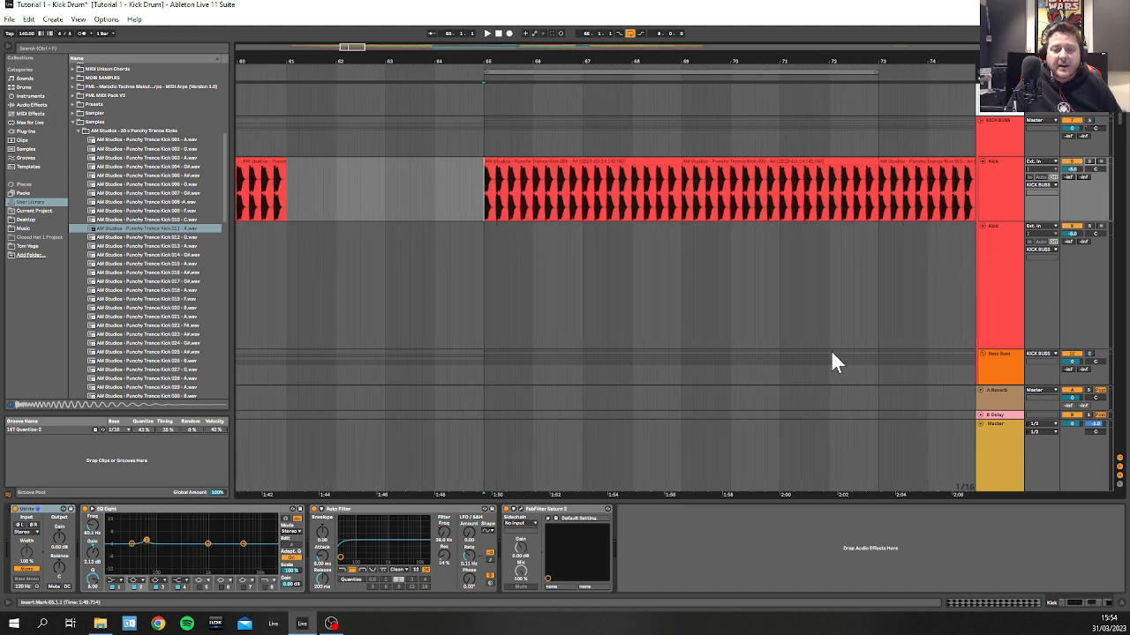
pyautogui.press('space')
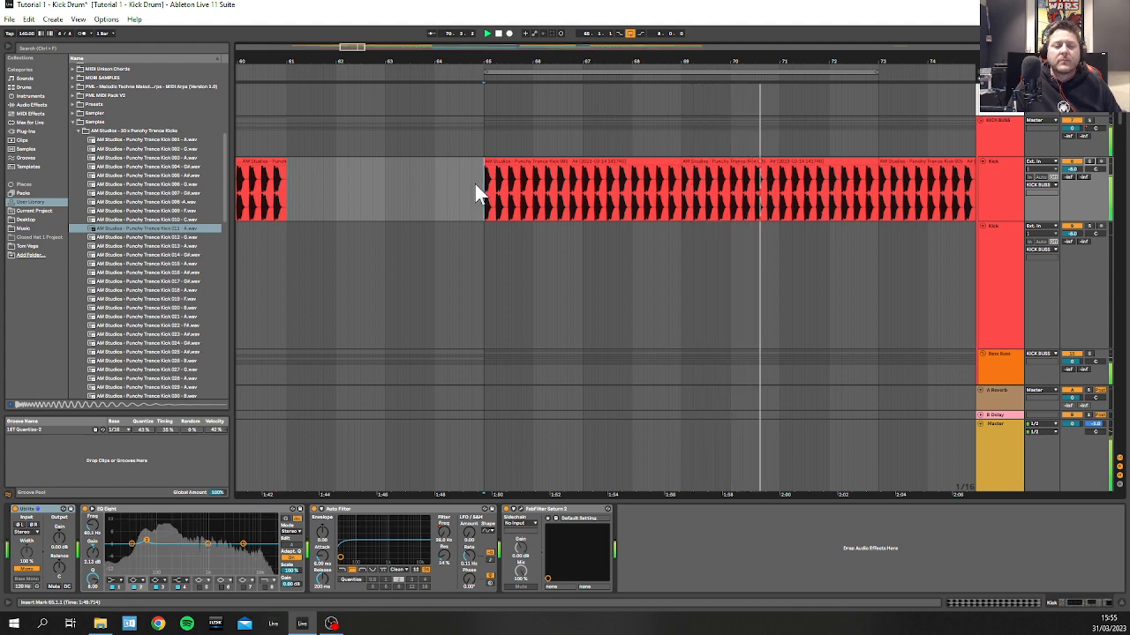
pyautogui.press('space')
# Step: Place the sample AM Studios - Punchy Trance Kick 011 - A.wav on the empty second Kick track at the start of bar 65
pyautogui.scroll(8, 486, 189)
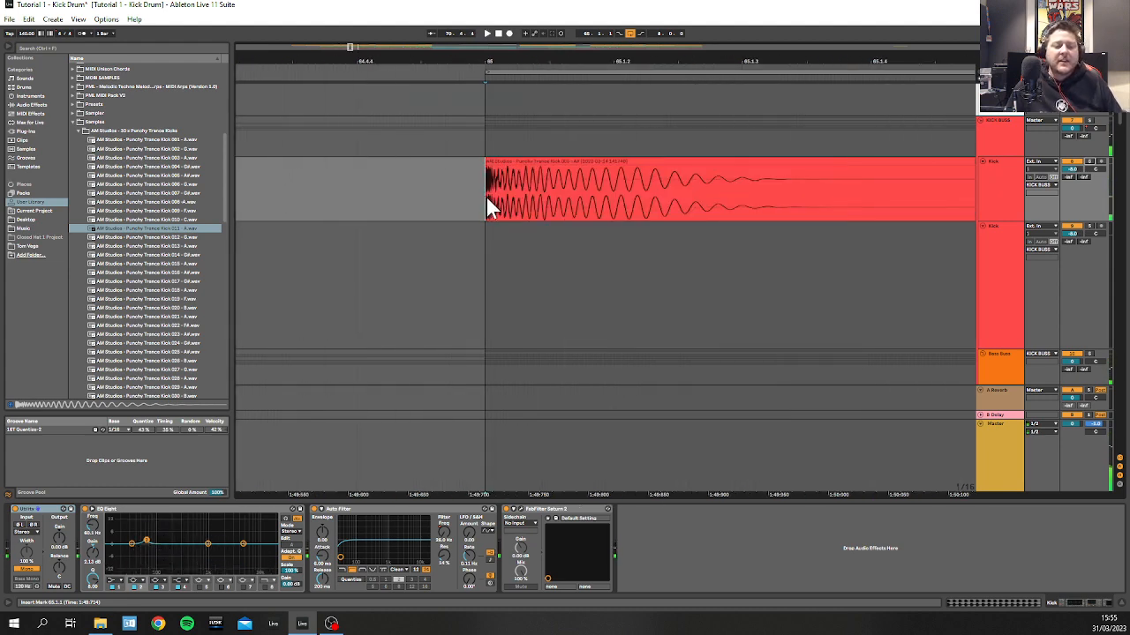
pyautogui.moveTo(646, 62); pyautogui.dragTo(499, 64)
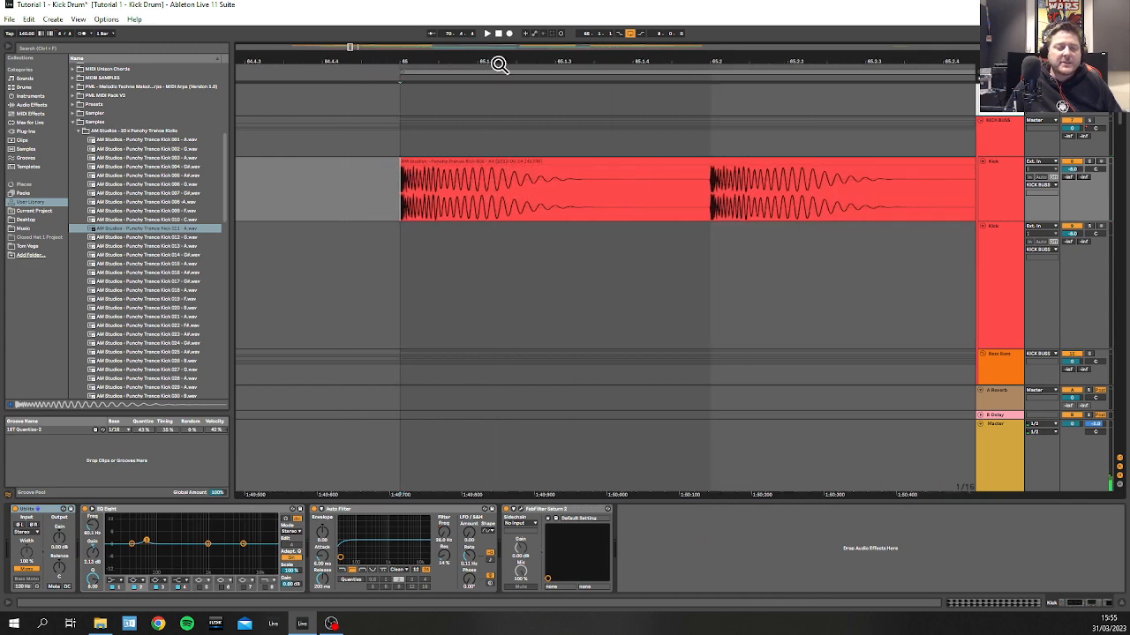
pyautogui.scroll(-5, 1123, 165)
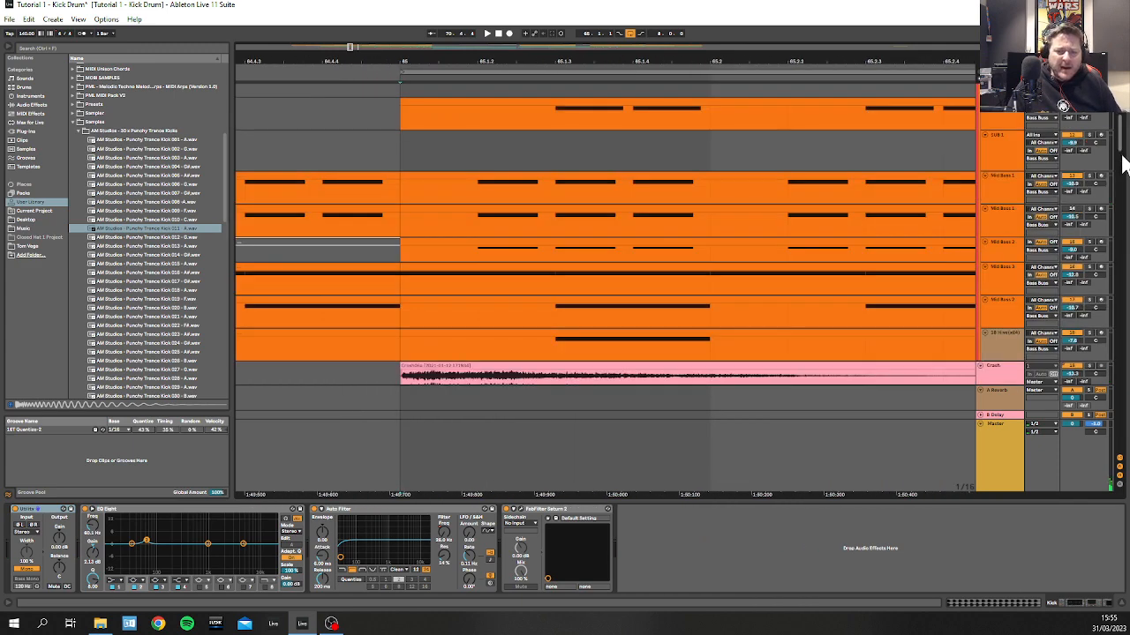
pyautogui.moveTo(1123, 157); pyautogui.dragTo(1123, 113)
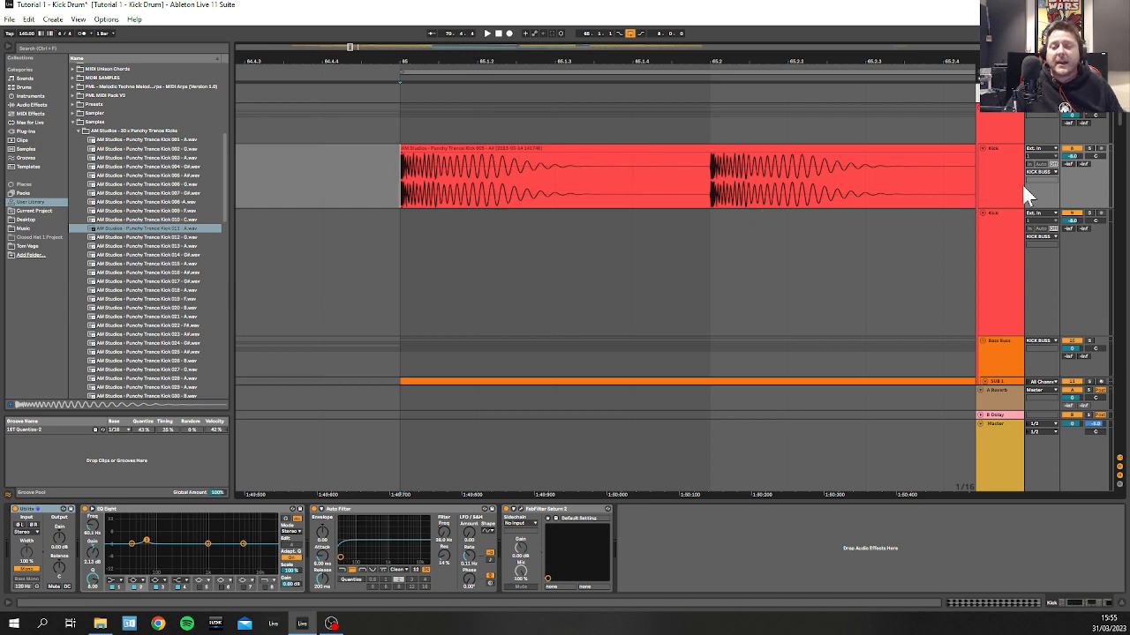
pyautogui.click(429, 320)
pyautogui.click(153, 230)
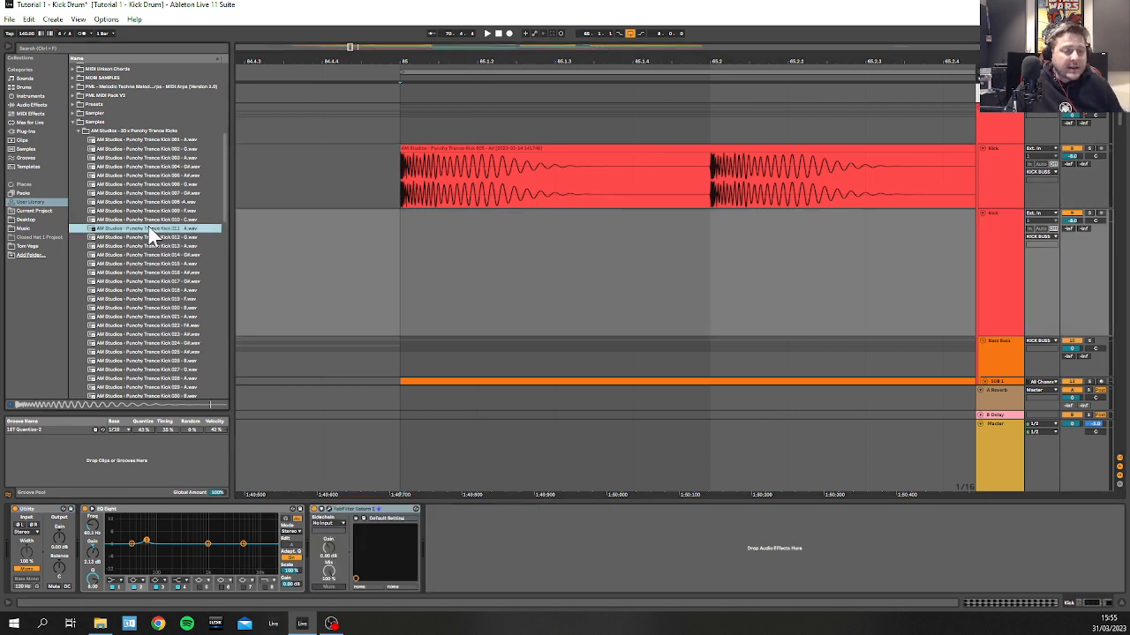
pyautogui.moveTo(153, 231); pyautogui.dragTo(405, 276)
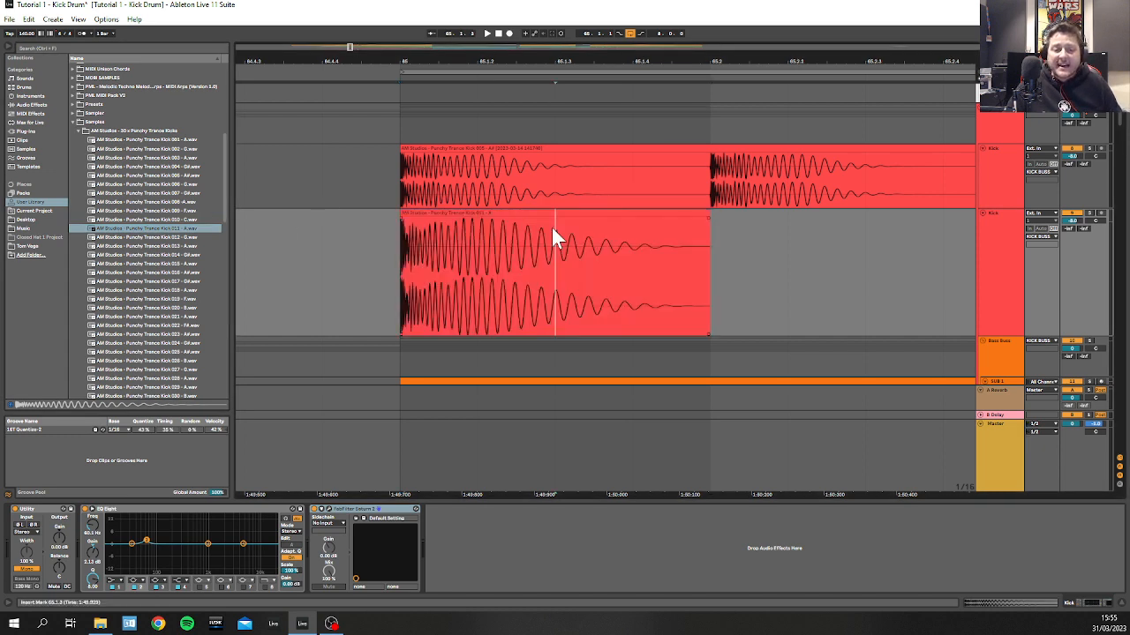
# Step: Loop the arrangement over the new kick clip's full one-beat length, from 65.1.1 to 65.2.1
pyautogui.moveTo(554, 240); pyautogui.dragTo(686, 292)
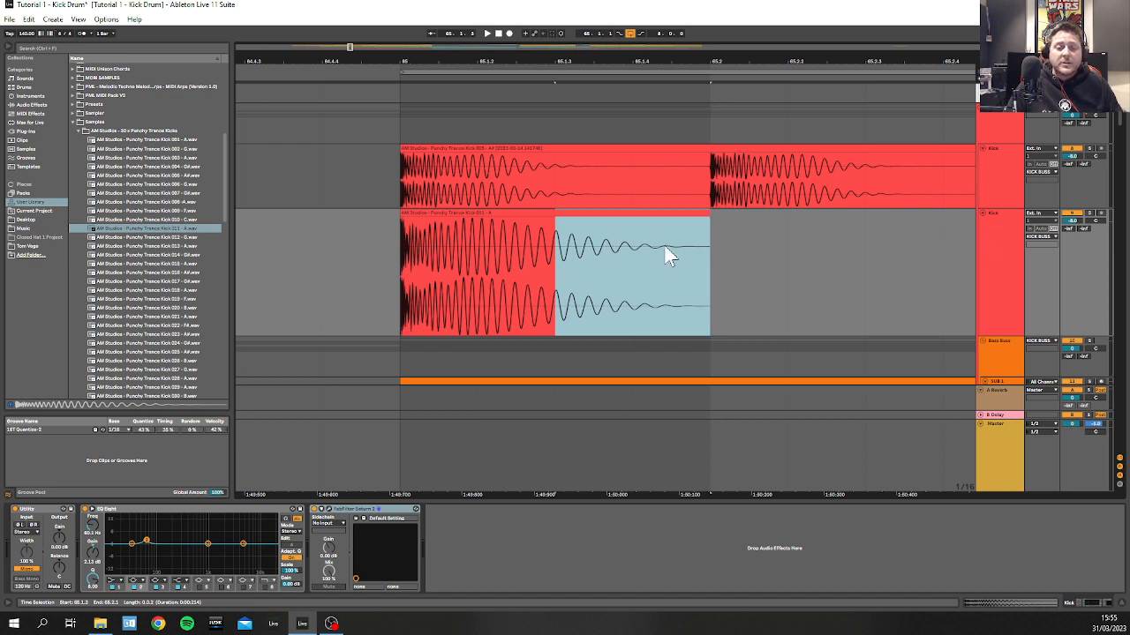
pyautogui.scroll(-3, 649, 252)
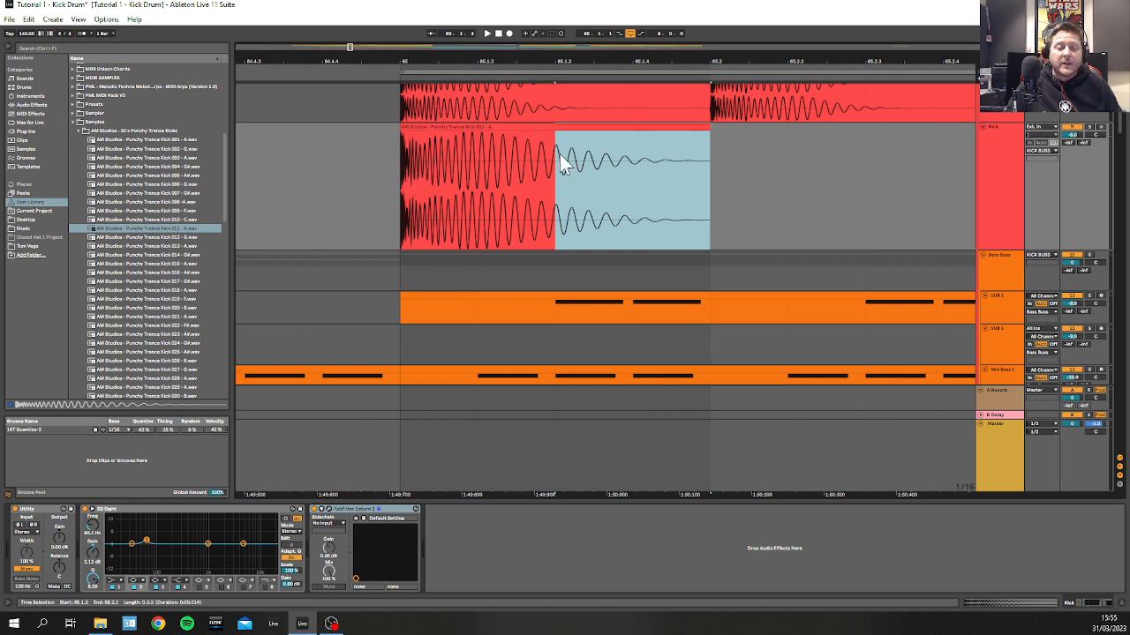
pyautogui.click(534, 130)
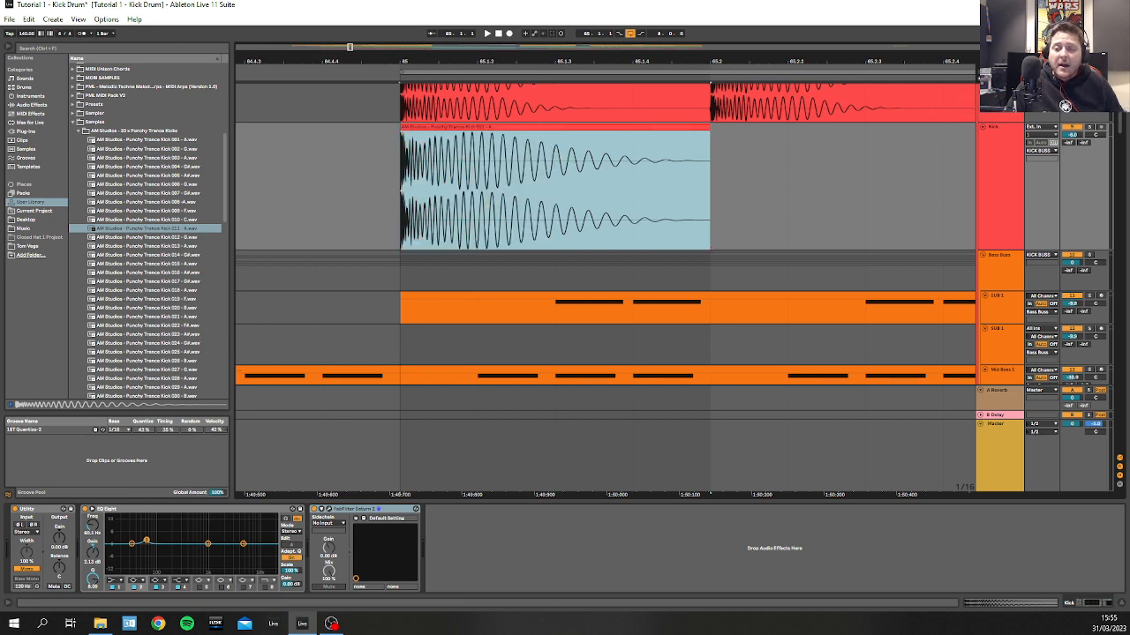
pyautogui.moveTo(402, 196); pyautogui.dragTo(713, 189)
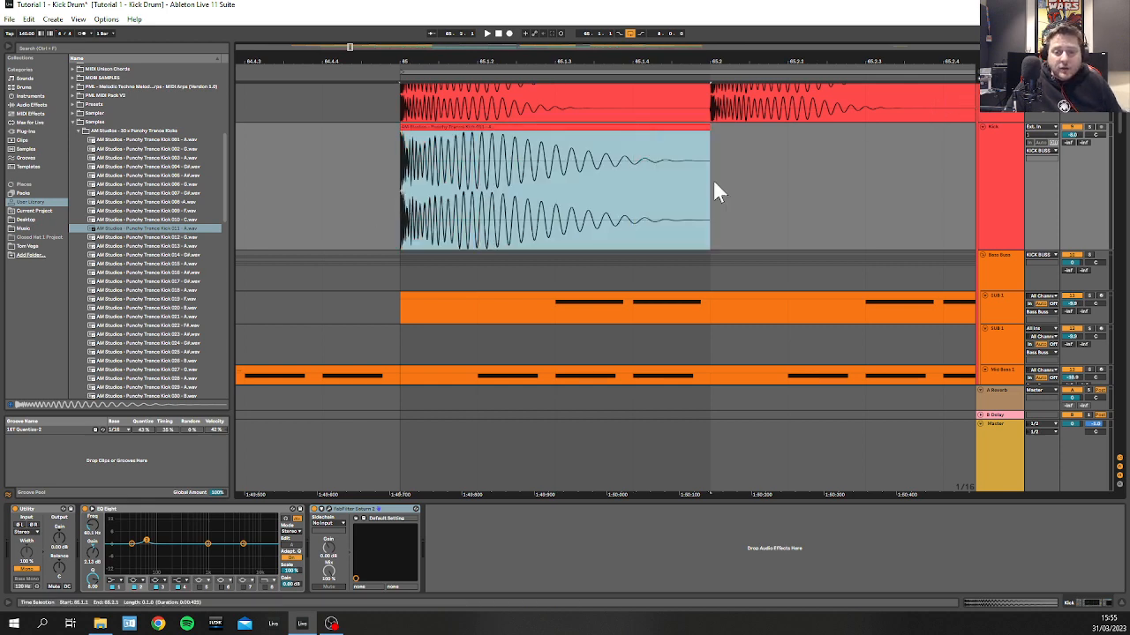
pyautogui.rightClick(654, 187)
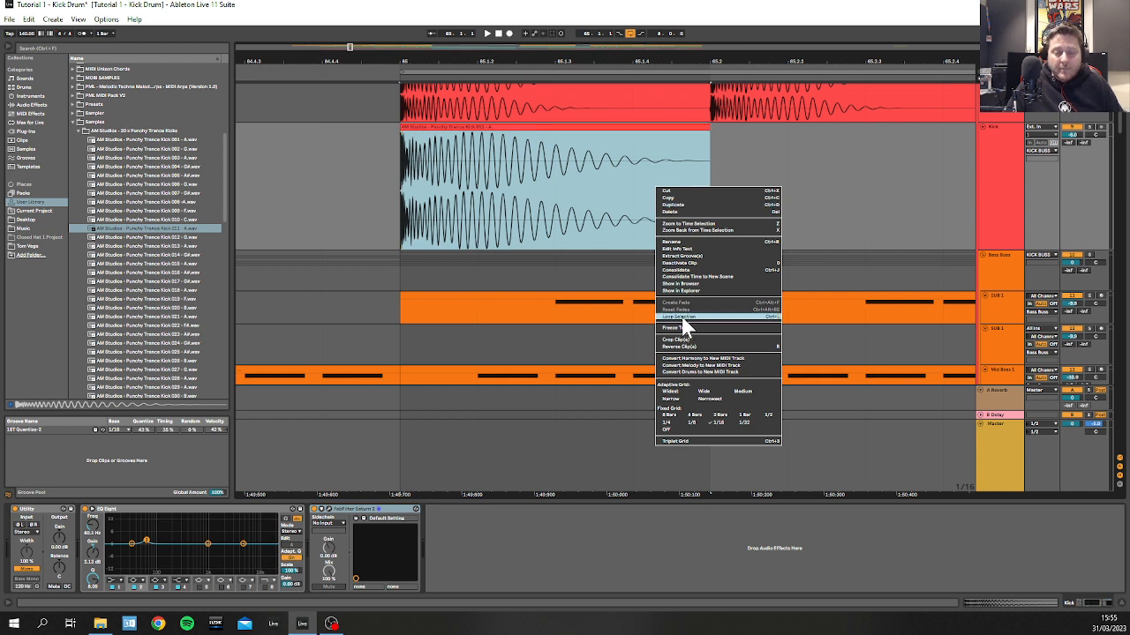
pyautogui.click(682, 317)
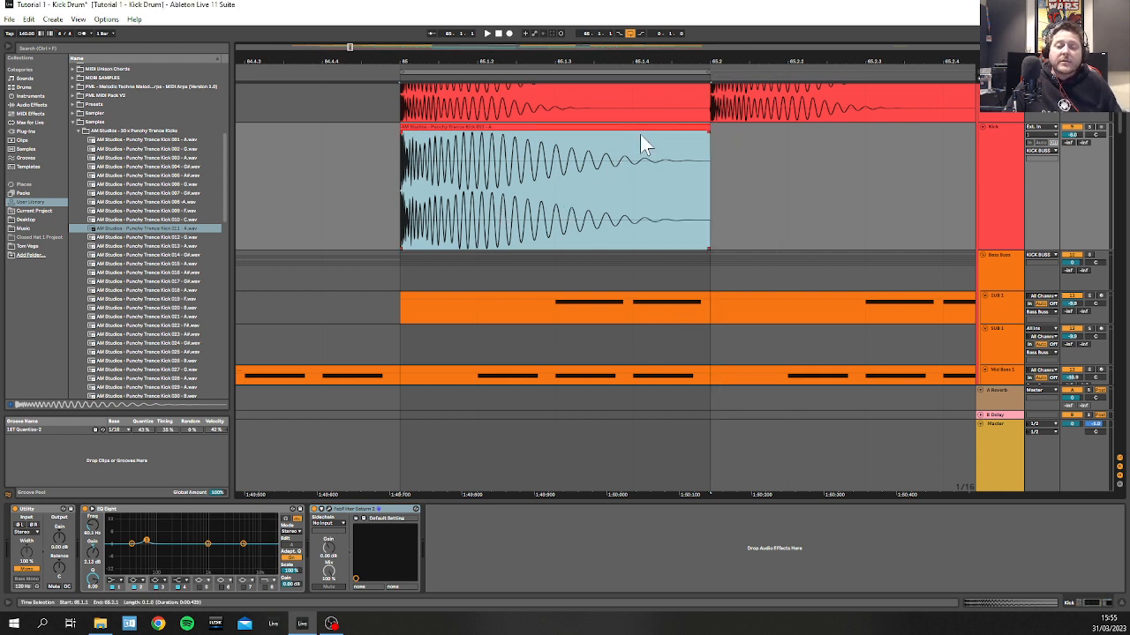
# Step: Add a fade-out to the new kick clip starting near 65.1.2, bow its curve outward, and audition the loop
pyautogui.moveTo(705, 134)
pyautogui.mouseDown()
pyautogui.moveTo(613, 148)
pyautogui.moveTo(577, 136)
pyautogui.moveTo(491, 140)
pyautogui.mouseUp()
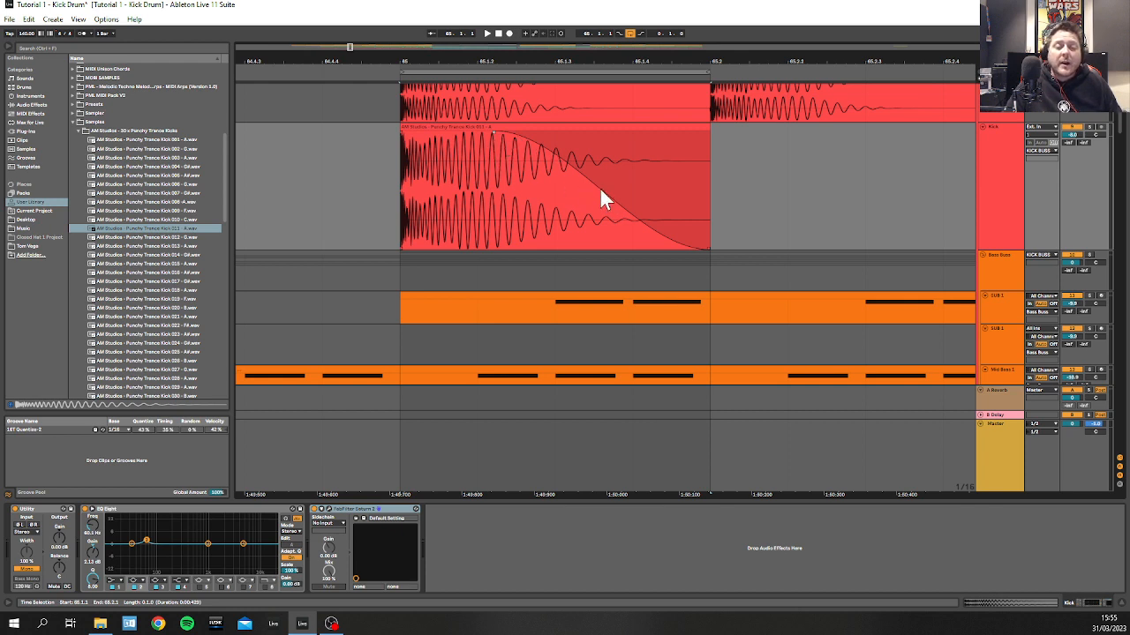
pyautogui.moveTo(599, 186); pyautogui.dragTo(451, 144)
pyautogui.click(403, 168)
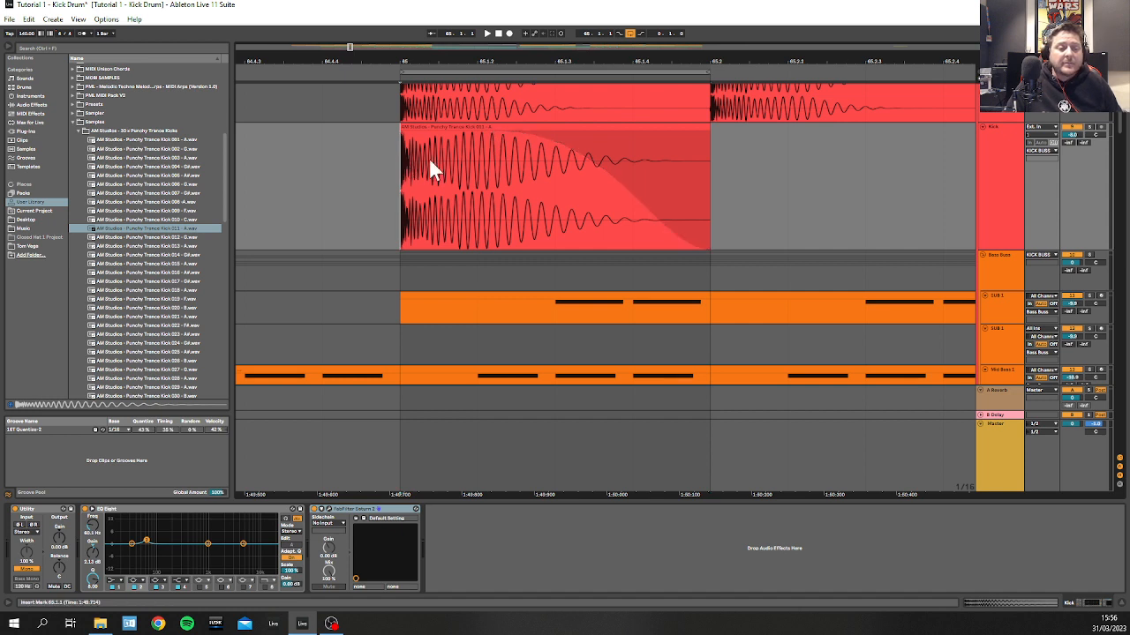
pyautogui.press('space')
pyautogui.press('space')
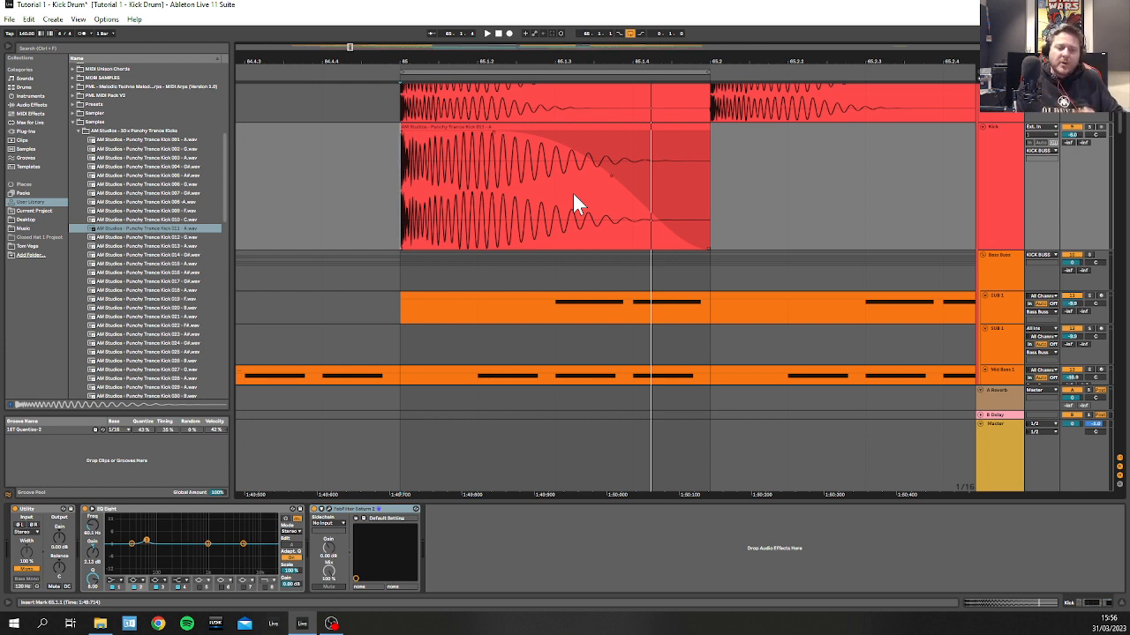
# Step: Solo the second Kick track and pull the clip's fade-out curve inward for a quicker decay while the loop plays
pyautogui.moveTo(610, 175); pyautogui.dragTo(611, 175)
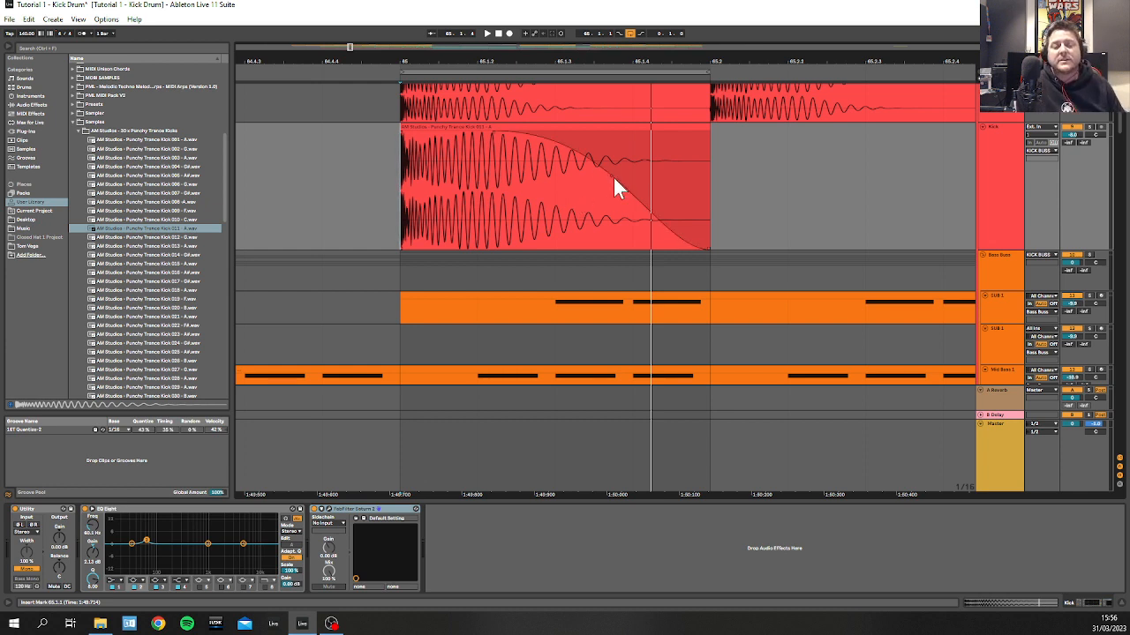
pyautogui.press('space')
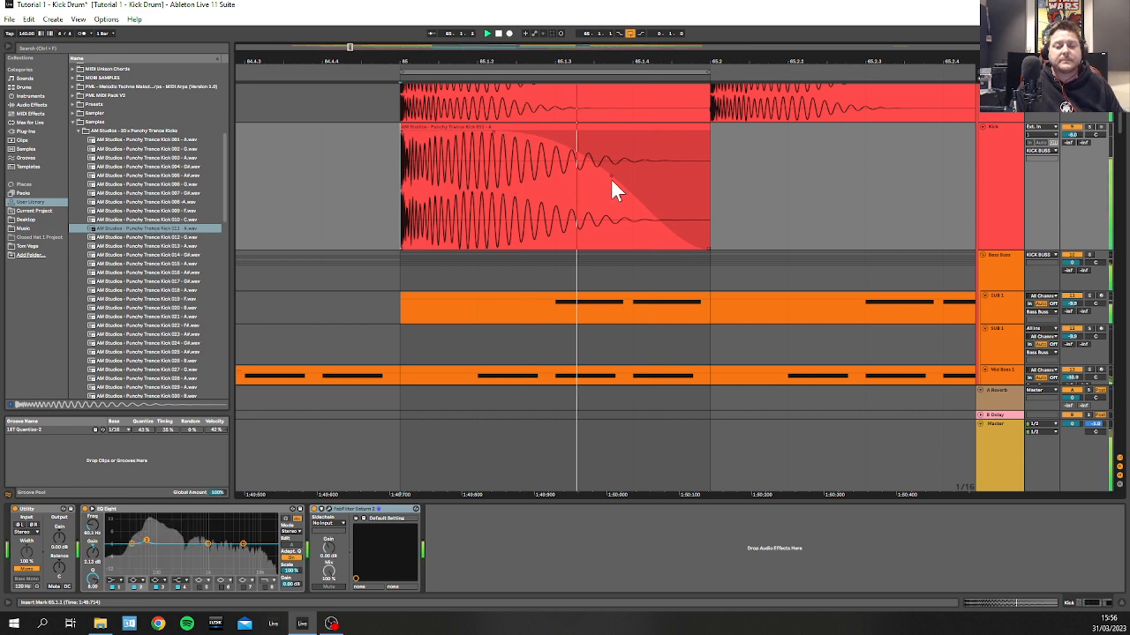
pyautogui.press('space')
pyautogui.moveTo(610, 173); pyautogui.dragTo(729, 223)
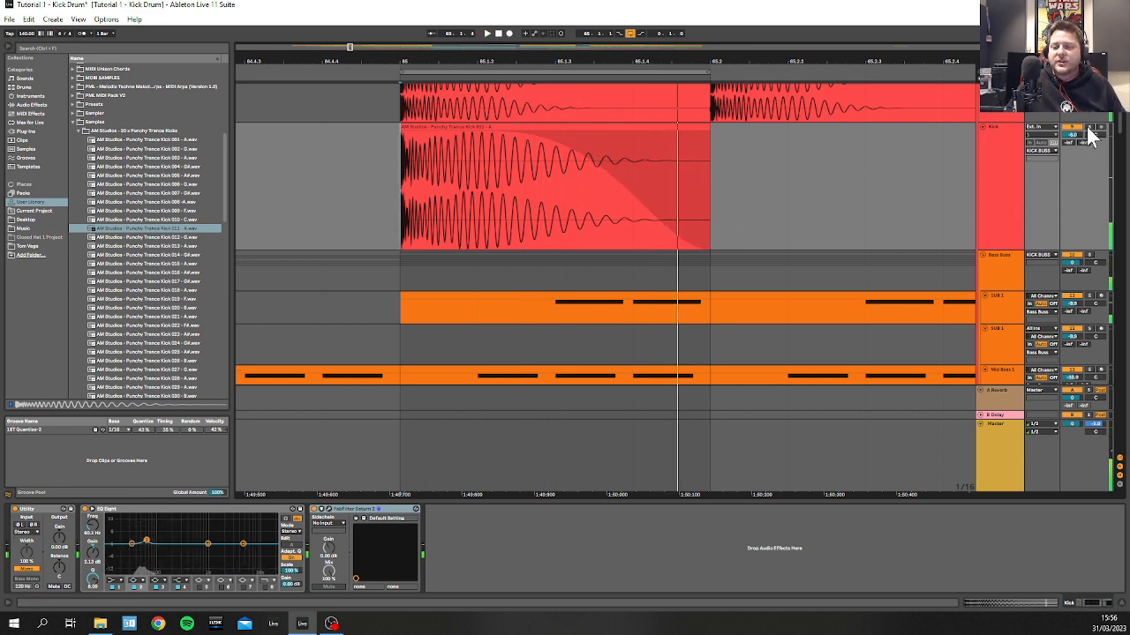
pyautogui.press('space')
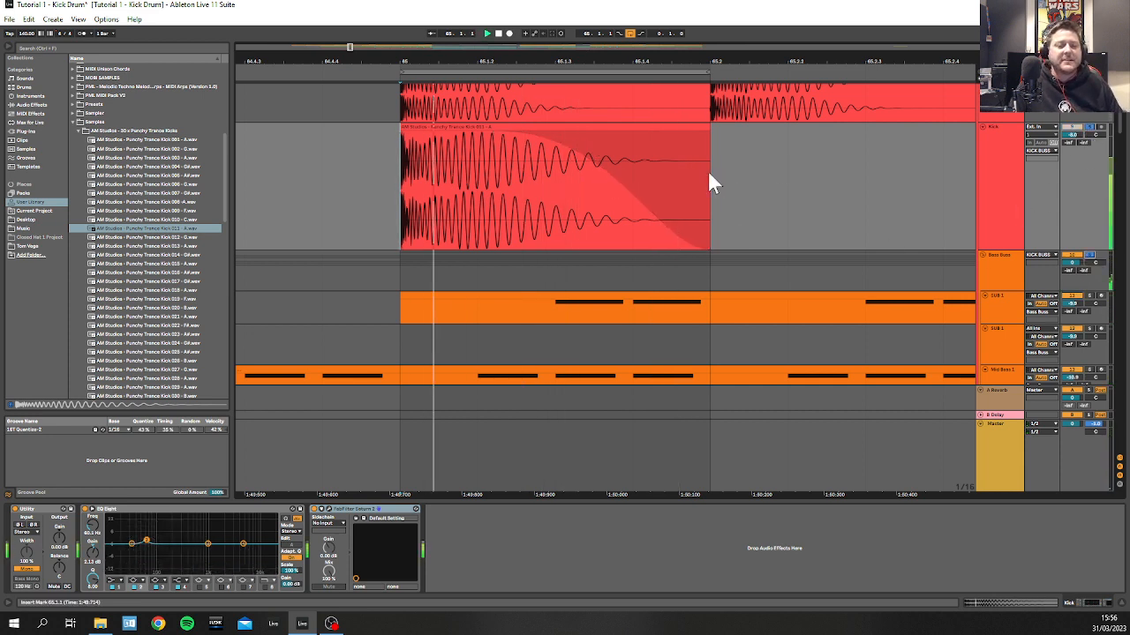
pyautogui.moveTo(568, 164); pyautogui.dragTo(579, 207)
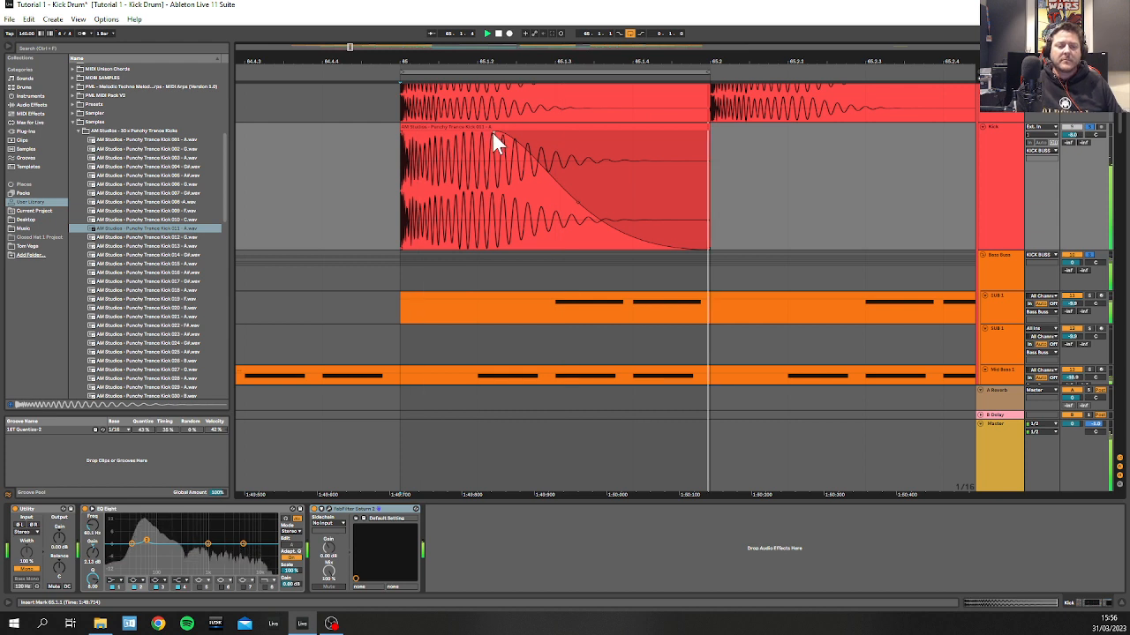
# Step: Fine-tune the kick clip's fade-out to start just after 65.1.2 with a steeper inward curve, auditioning the loop
pyautogui.moveTo(492, 131); pyautogui.dragTo(484, 132)
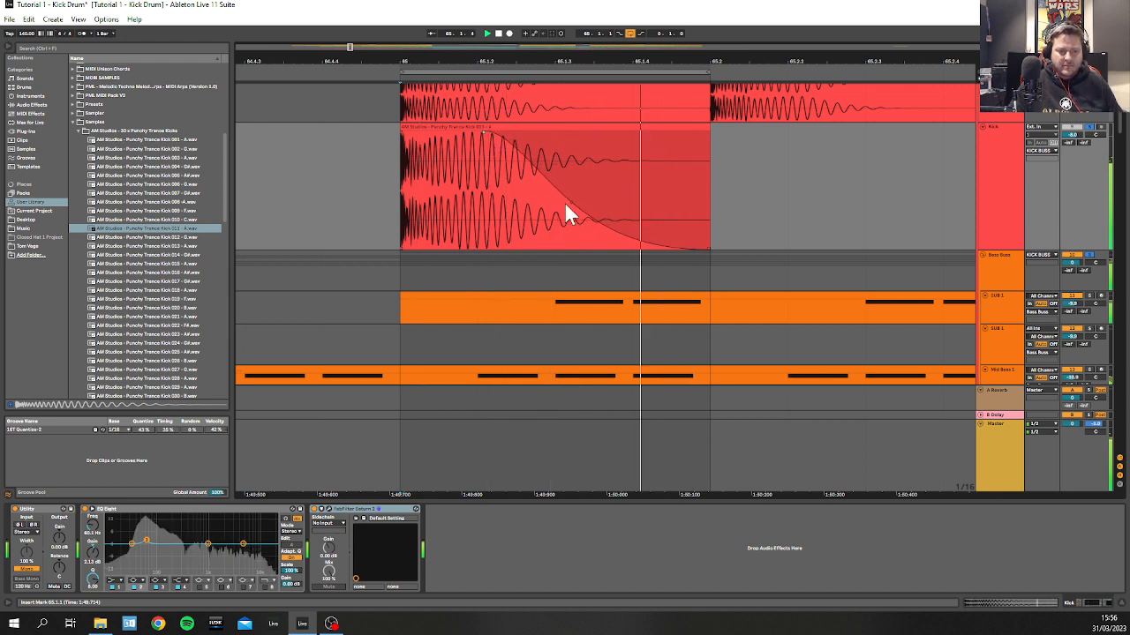
pyautogui.moveTo(566, 206); pyautogui.dragTo(545, 224)
pyautogui.moveTo(485, 132); pyautogui.dragTo(491, 133)
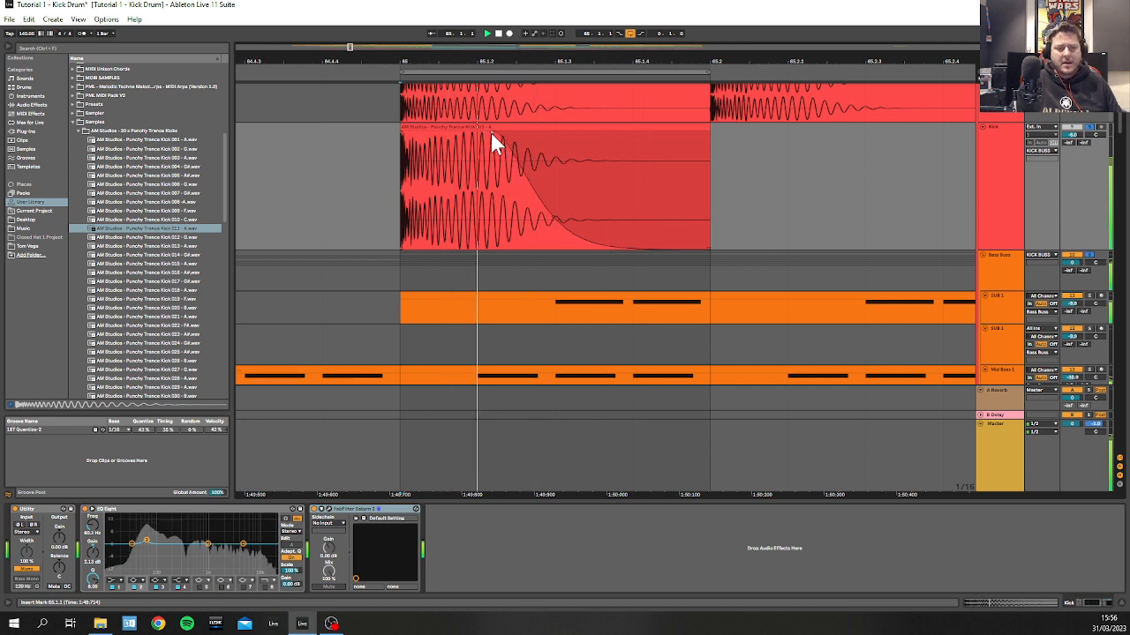
pyautogui.moveTo(552, 214); pyautogui.dragTo(554, 212)
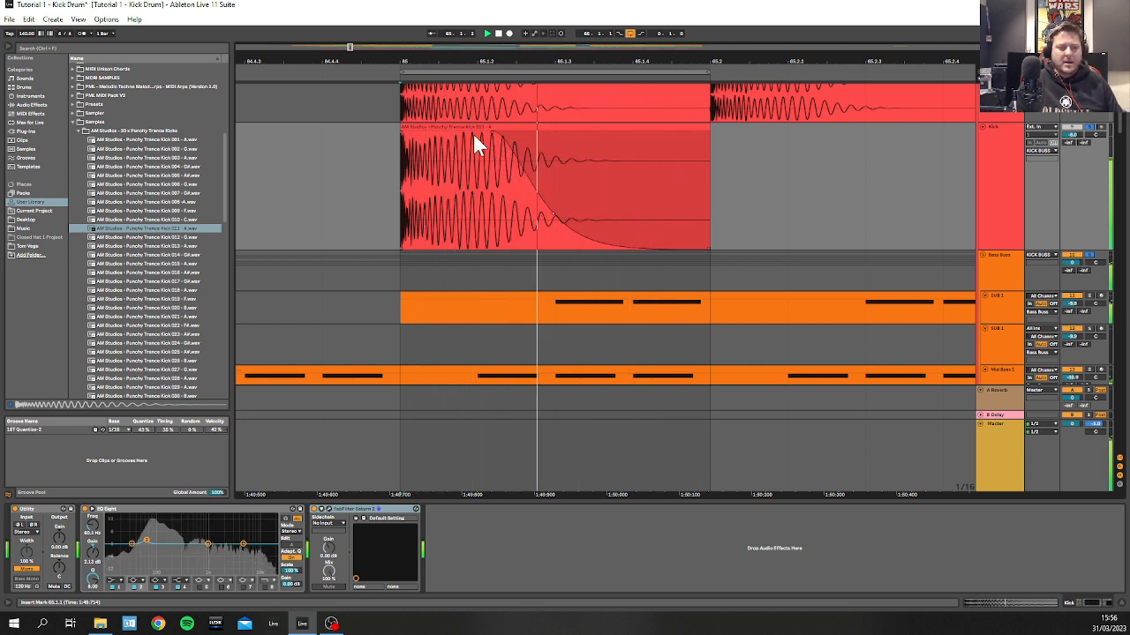
pyautogui.press('space')
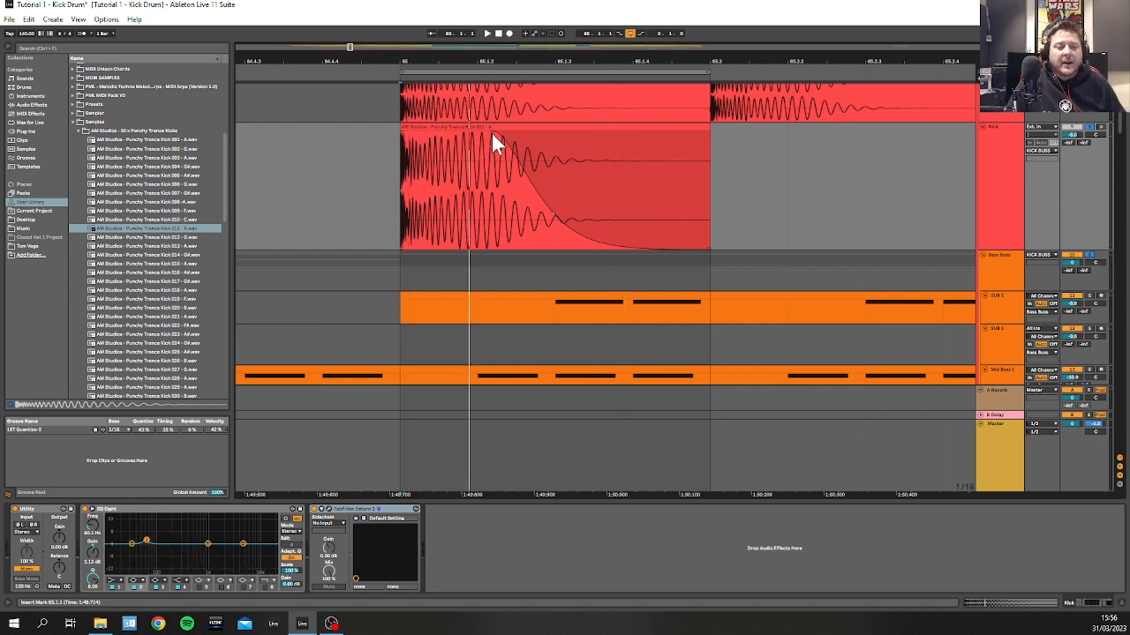
pyautogui.press('space')
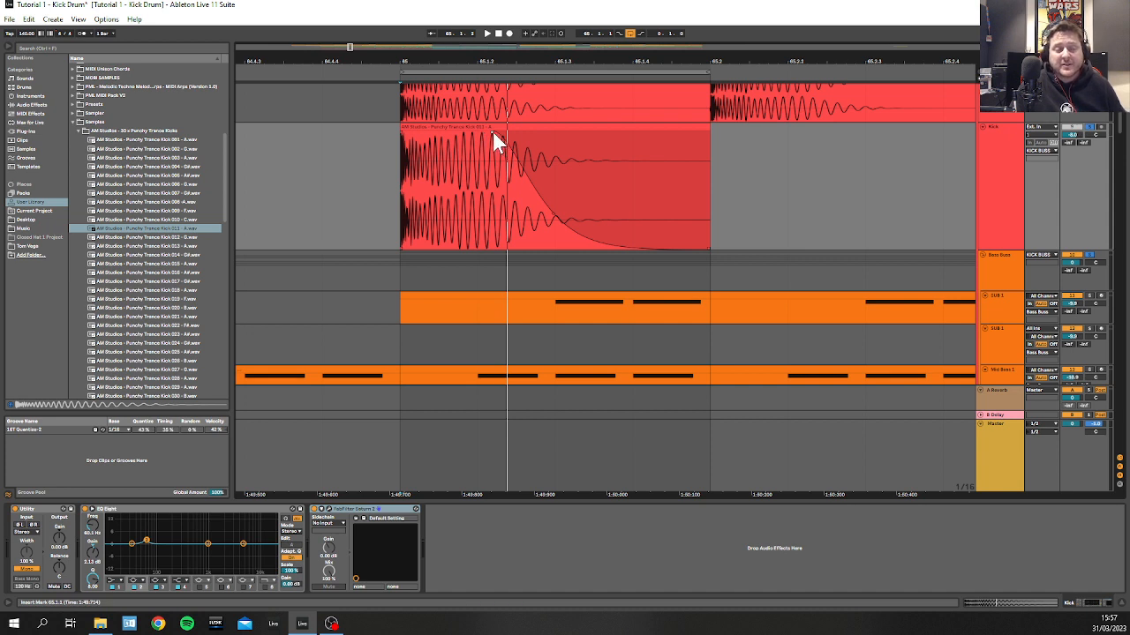
# Step: Try starting the fade-out at the kick clip's very beginning while the loop plays, and undo both fade changes
pyautogui.press('space')
pyautogui.moveTo(423, 142); pyautogui.dragTo(371, 145)
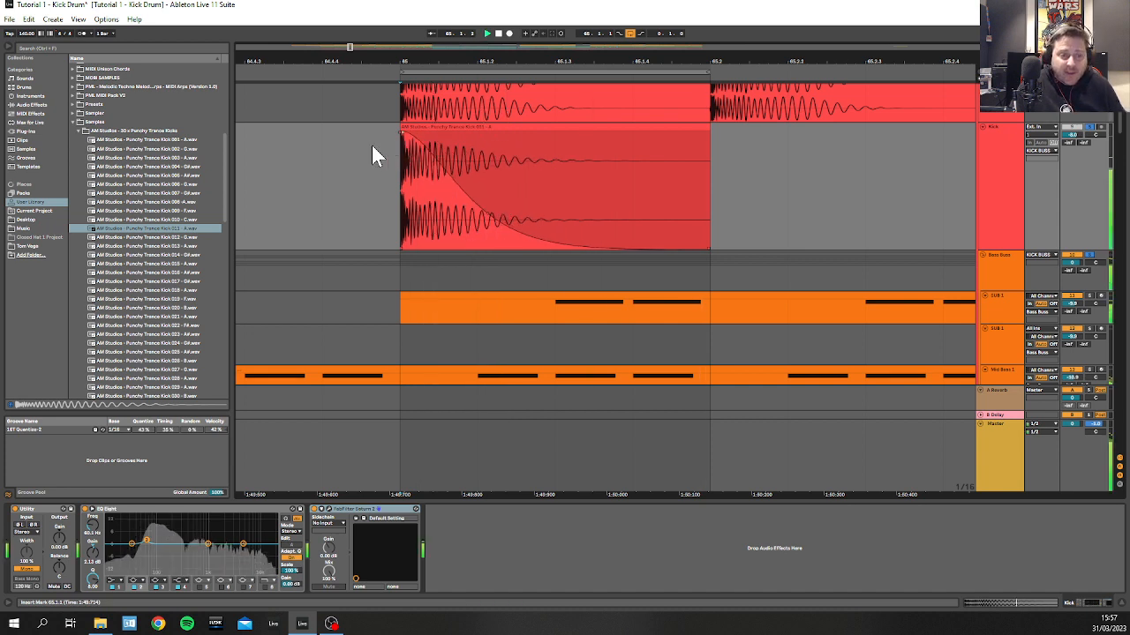
pyautogui.moveTo(489, 216)
pyautogui.mouseDown()
pyautogui.moveTo(416, 280)
pyautogui.moveTo(458, 258)
pyautogui.moveTo(481, 209)
pyautogui.mouseUp()
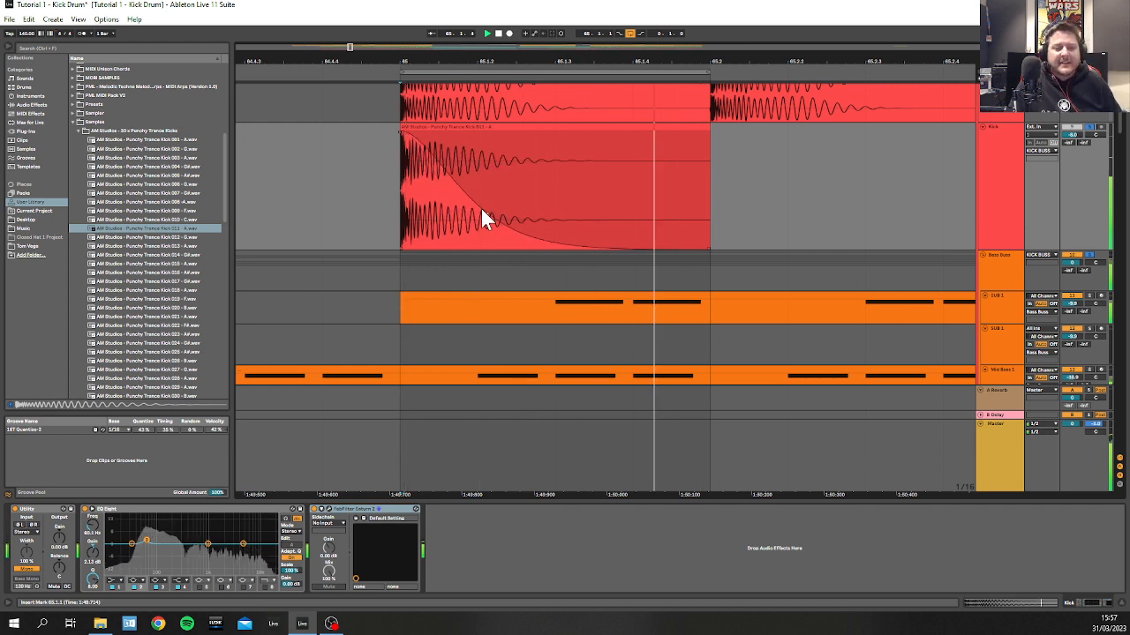
pyautogui.hotkey('ctrl', 'z')
pyautogui.hotkey('ctrl', 'z')
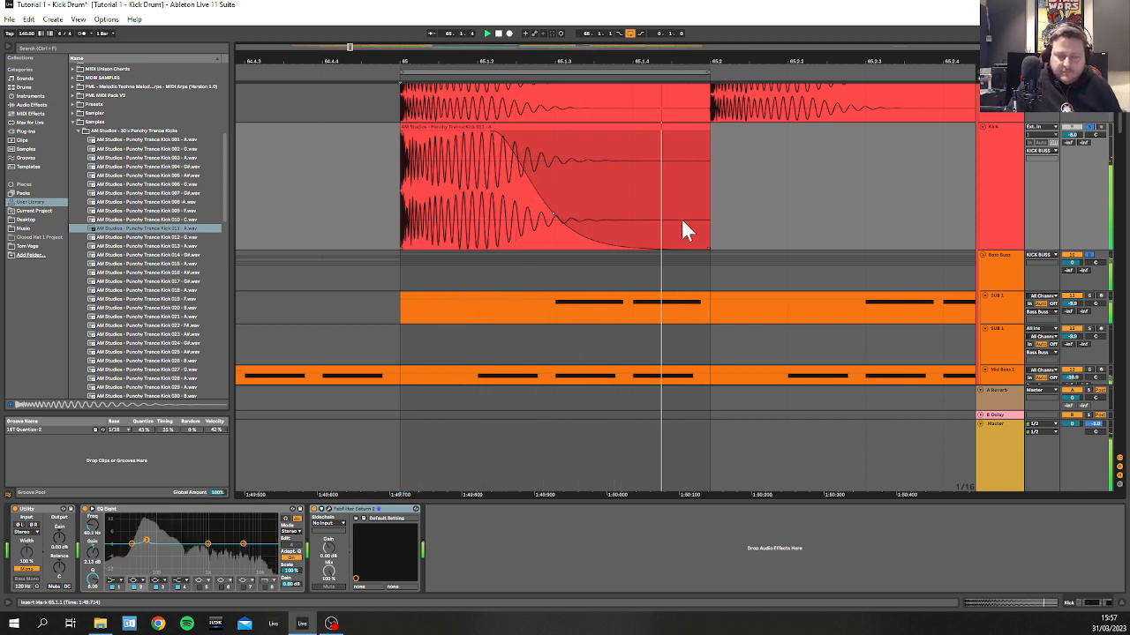
# Step: Reduce the second Kick track's height to reveal more bass tracks below, and play the kick loop with the bass
pyautogui.click(1015, 143)
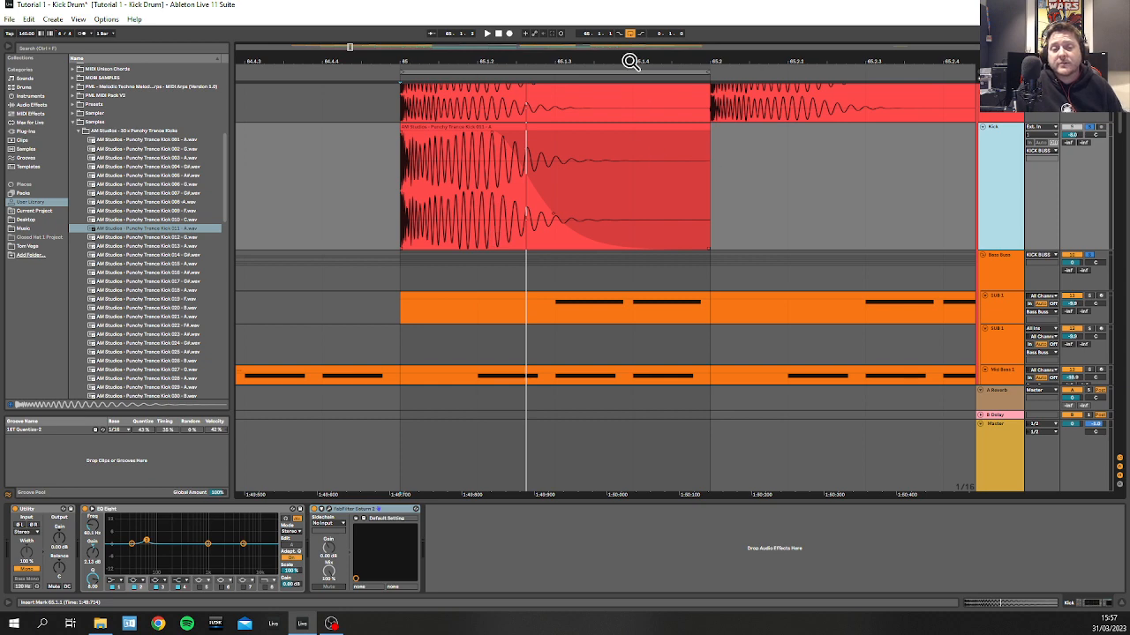
pyautogui.moveTo(613, 58); pyautogui.dragTo(582, 25)
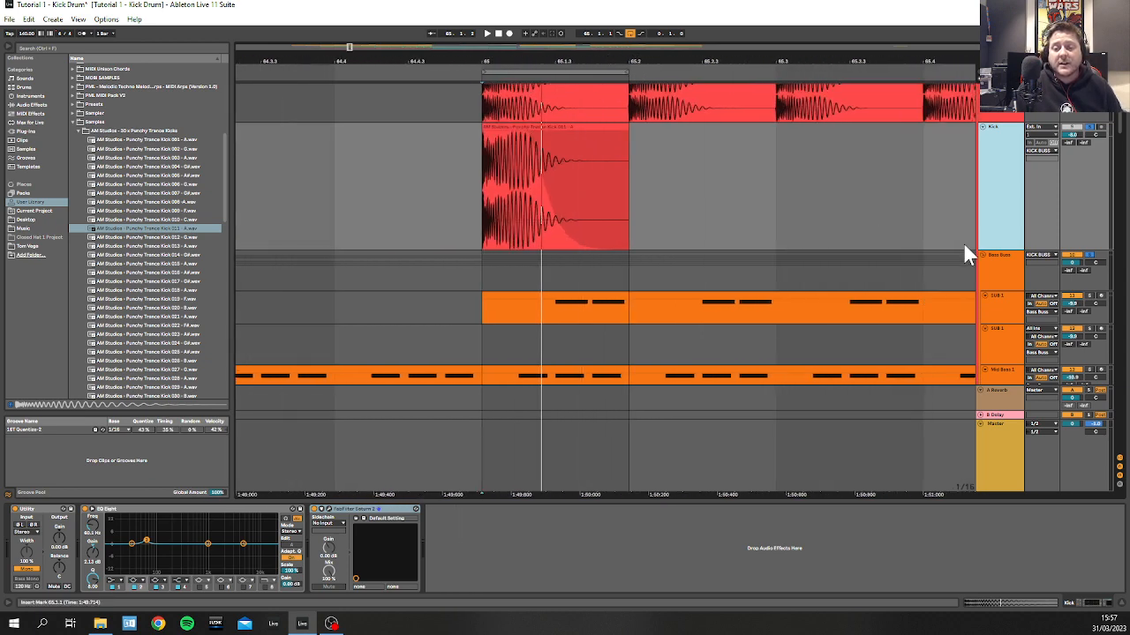
pyautogui.moveTo(997, 247); pyautogui.dragTo(996, 179)
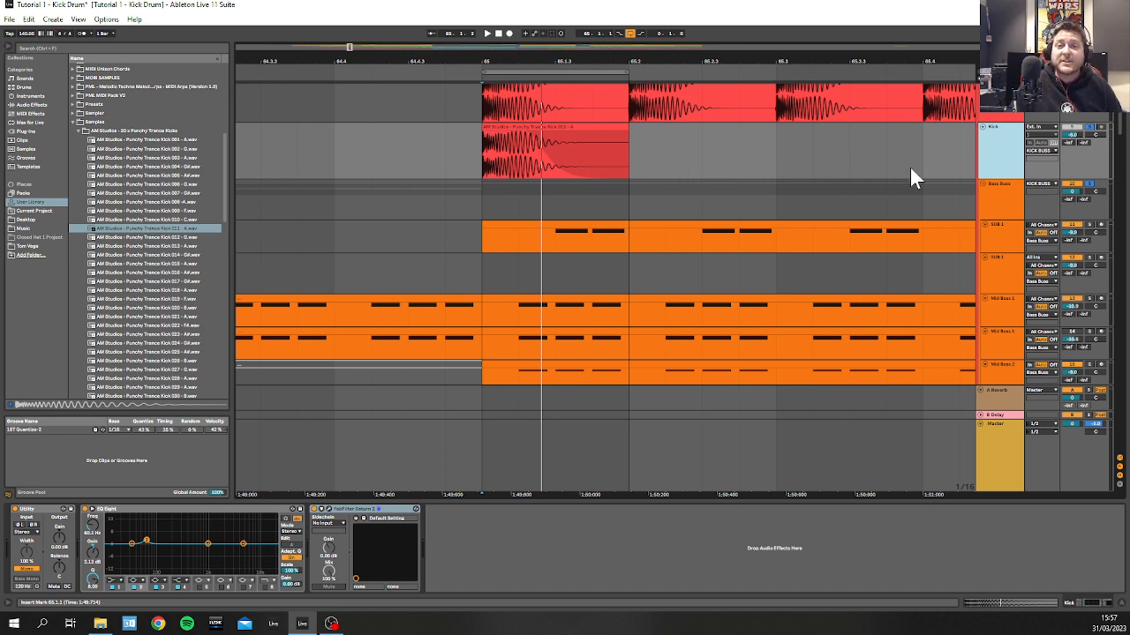
pyautogui.press('space')
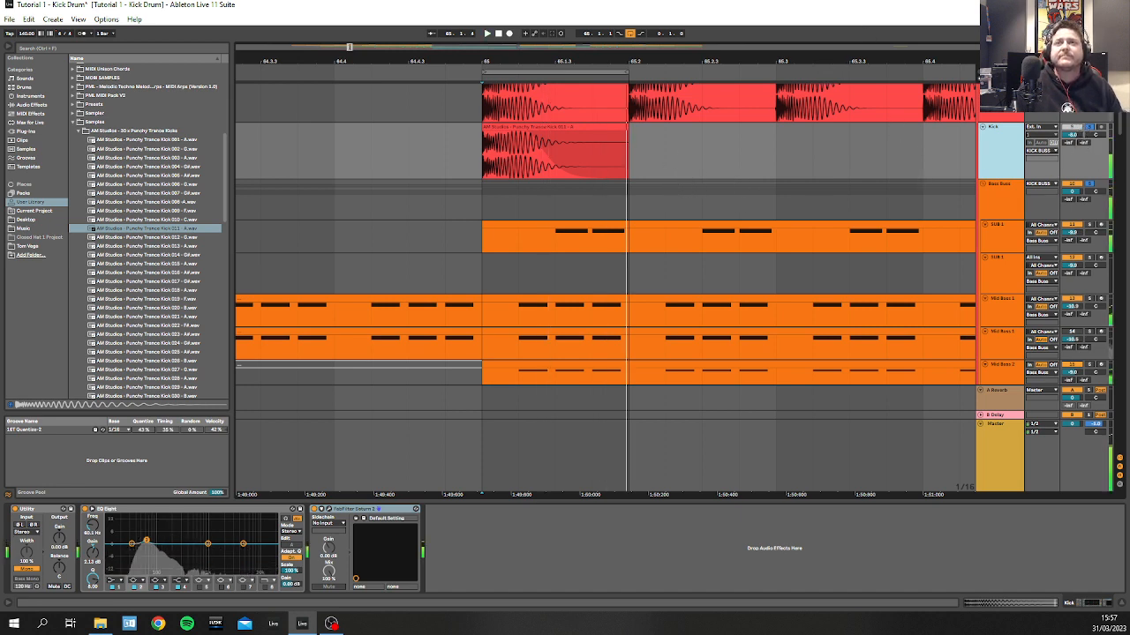